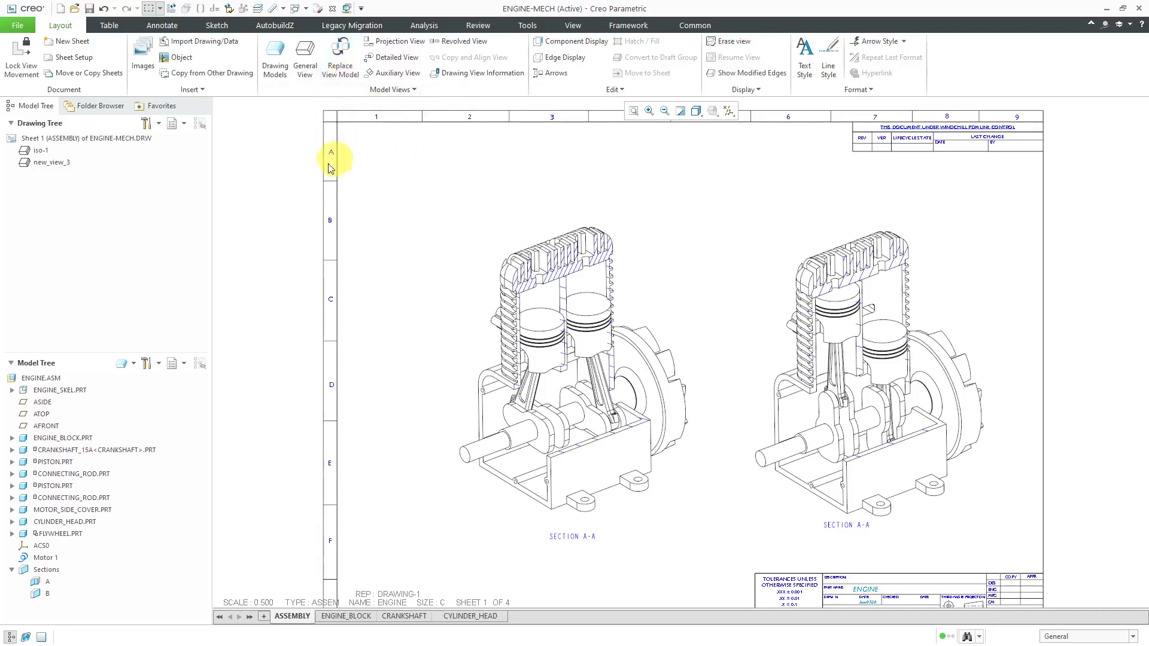
Step: Show the ENGINE_BLOCK sheet and bring up the actions for ENGINE_BLOCK.PRT in the Model Tree
{"action": "left_click", "coordinate": [355, 617]}
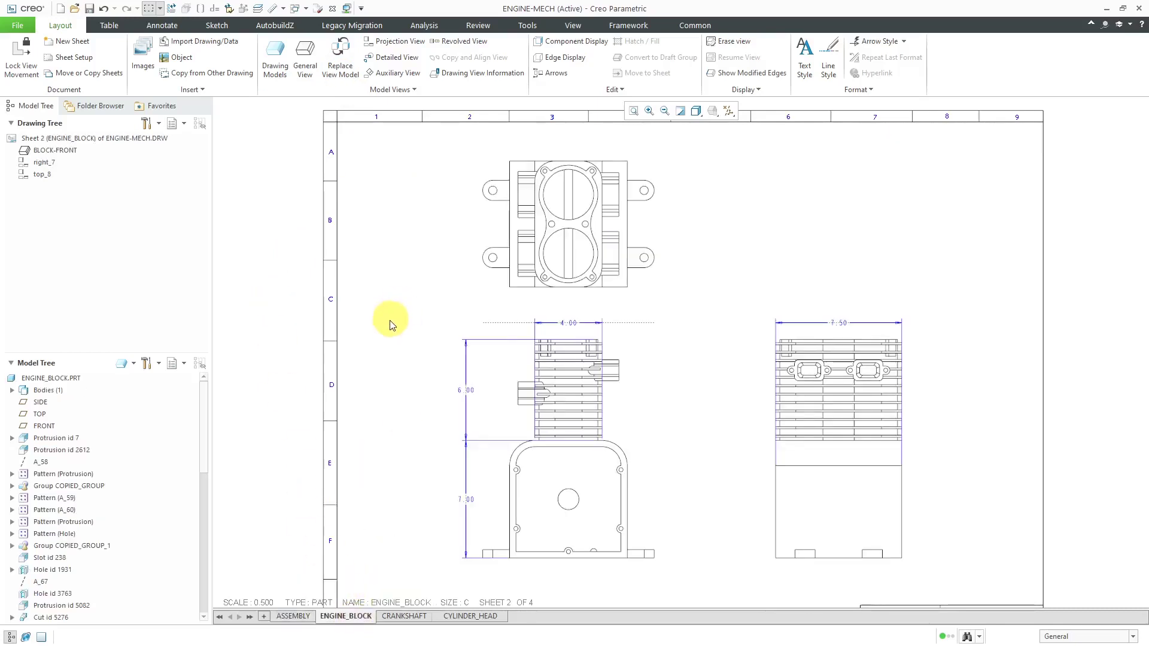
{"action": "left_click", "coordinate": [60, 380]}
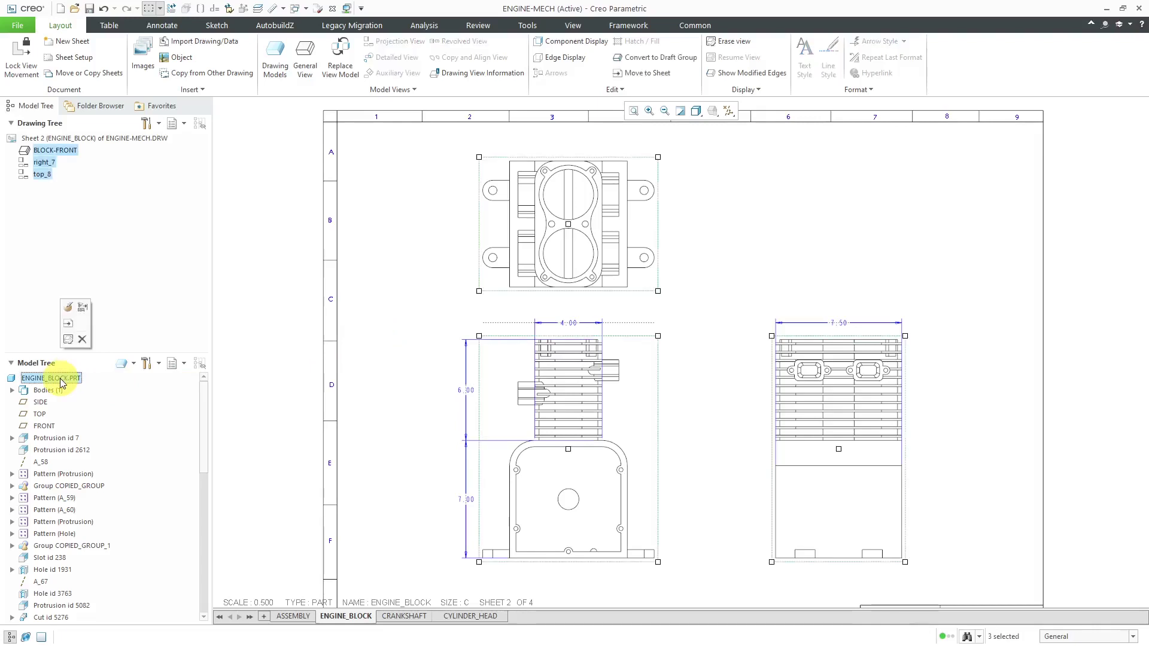
{"action": "right_click", "coordinate": [61, 380]}
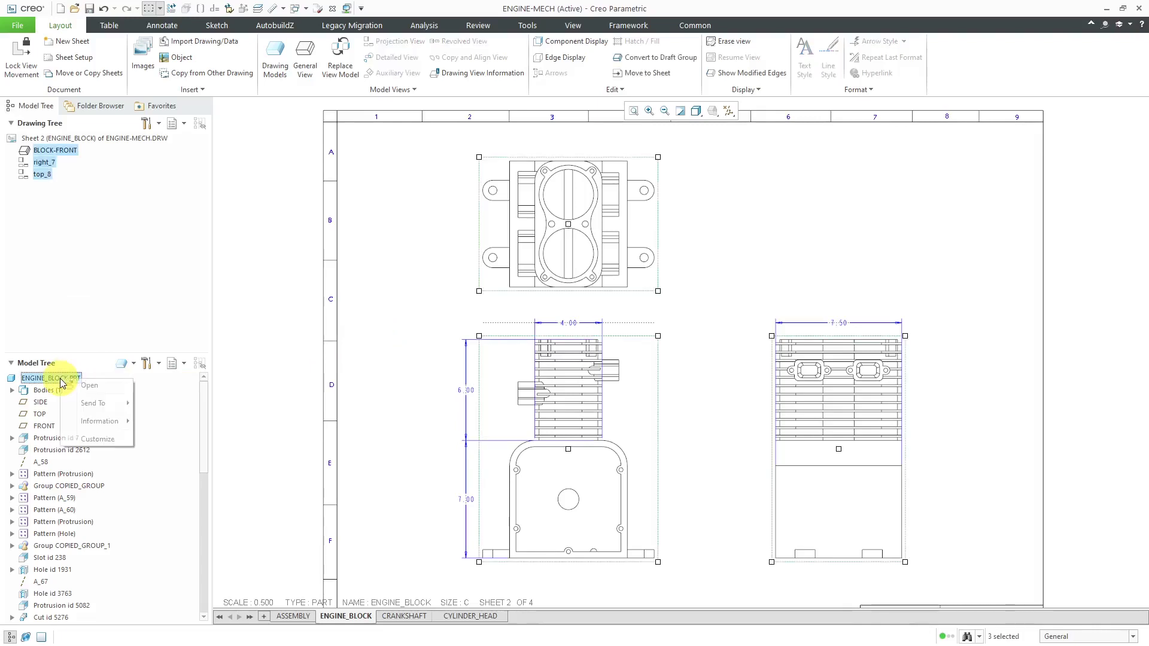
Step: Open ENGINE_BLOCK.PRT, then open engine_block_casting.prt and expand its INH_ENGINE_BLOCK feature
{"action": "left_click", "coordinate": [88, 393]}
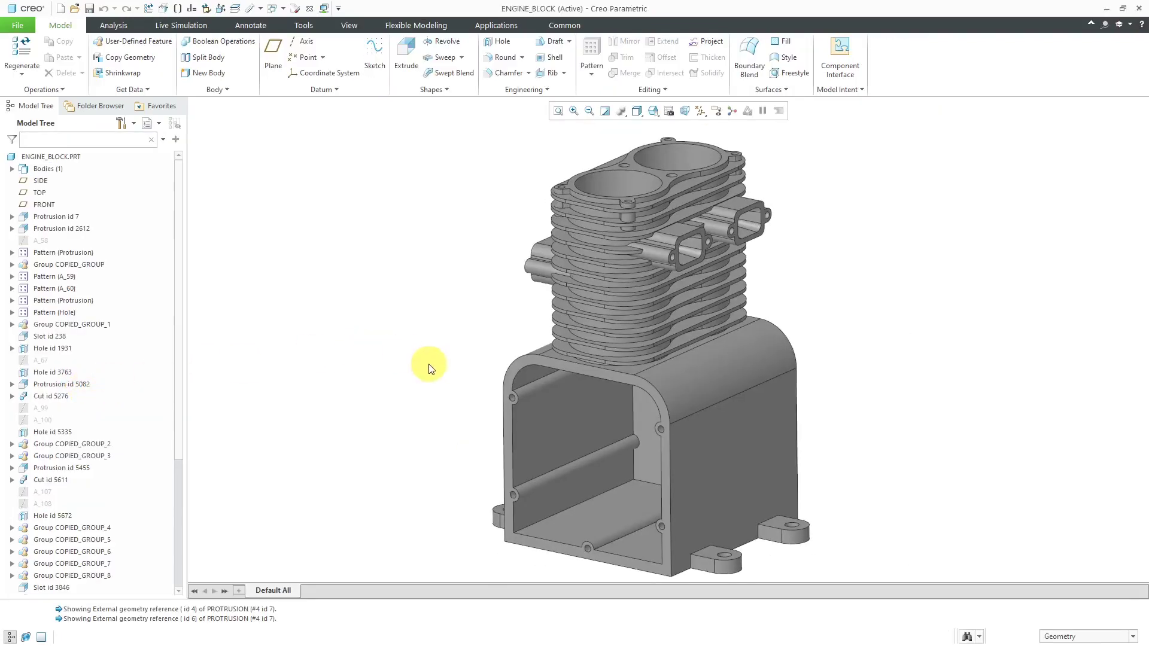
{"action": "mouse_move", "coordinate": [582, 359]}
{"action": "middle_mouse_down"}
{"action": "mouse_move", "coordinate": [586, 399]}
{"action": "mouse_move", "coordinate": [603, 361]}
{"action": "mouse_move", "coordinate": [585, 349]}
{"action": "mouse_move", "coordinate": [585, 363]}
{"action": "middle_mouse_up"}
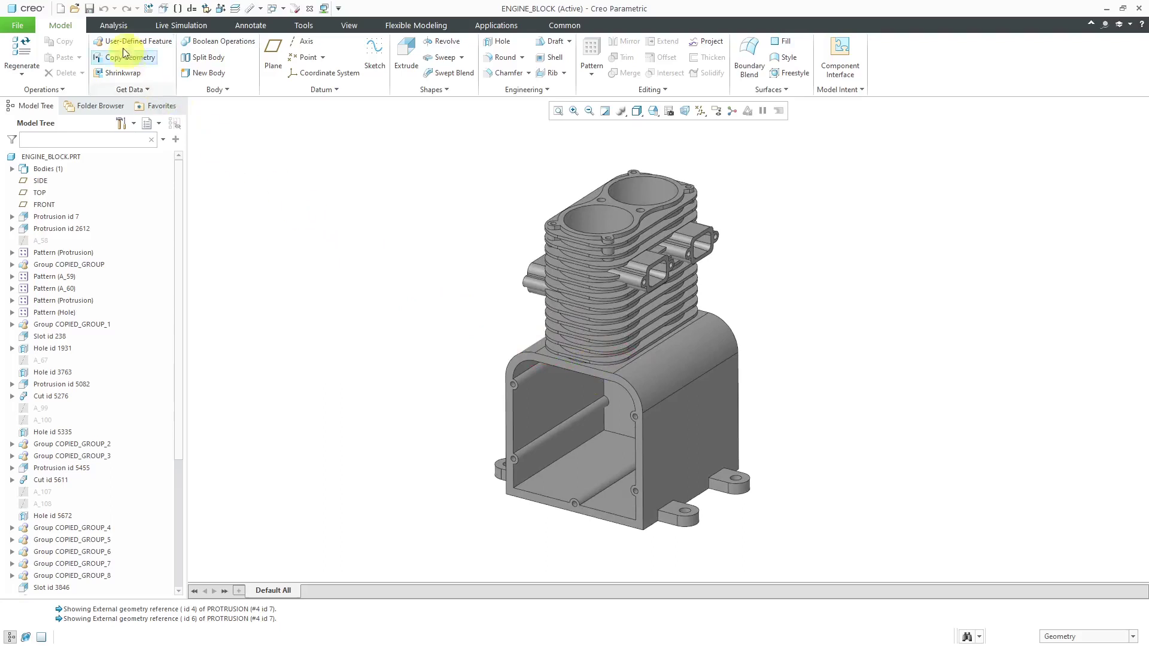
{"action": "left_click", "coordinate": [76, 12]}
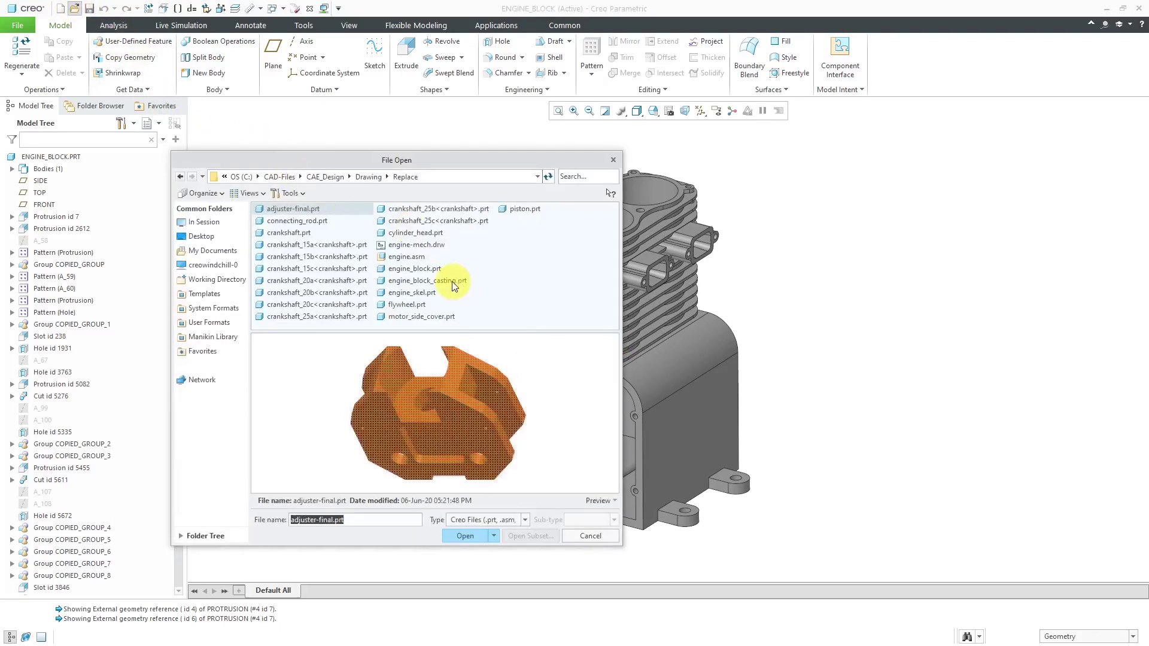
{"action": "double_click", "coordinate": [451, 282]}
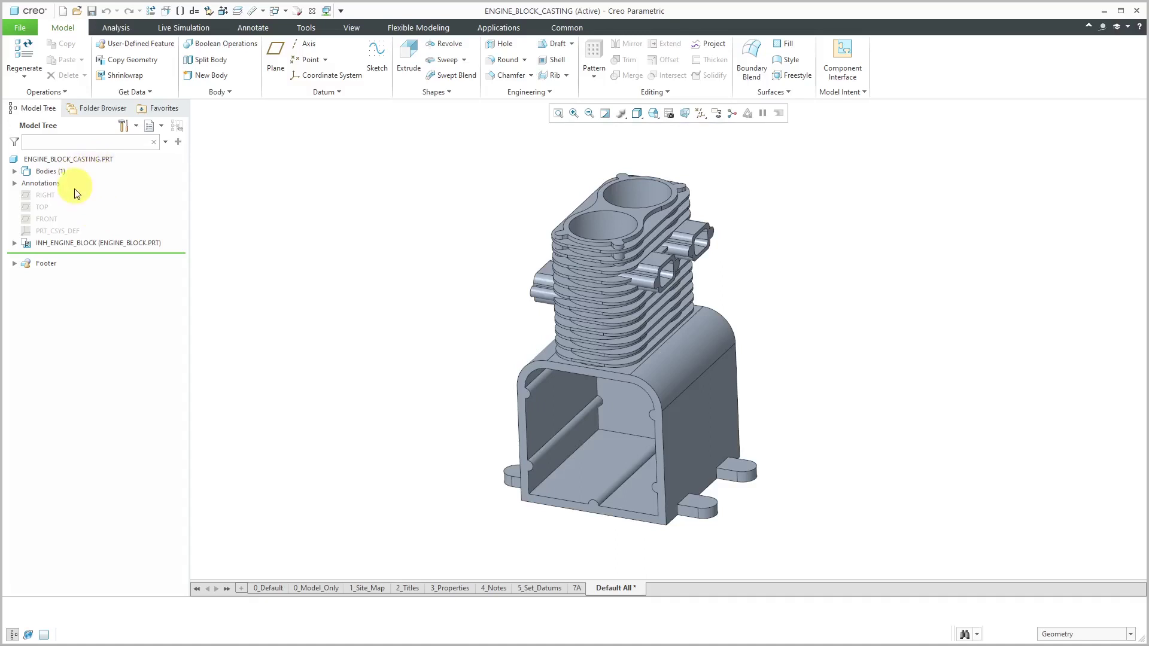
{"action": "left_click", "coordinate": [15, 244]}
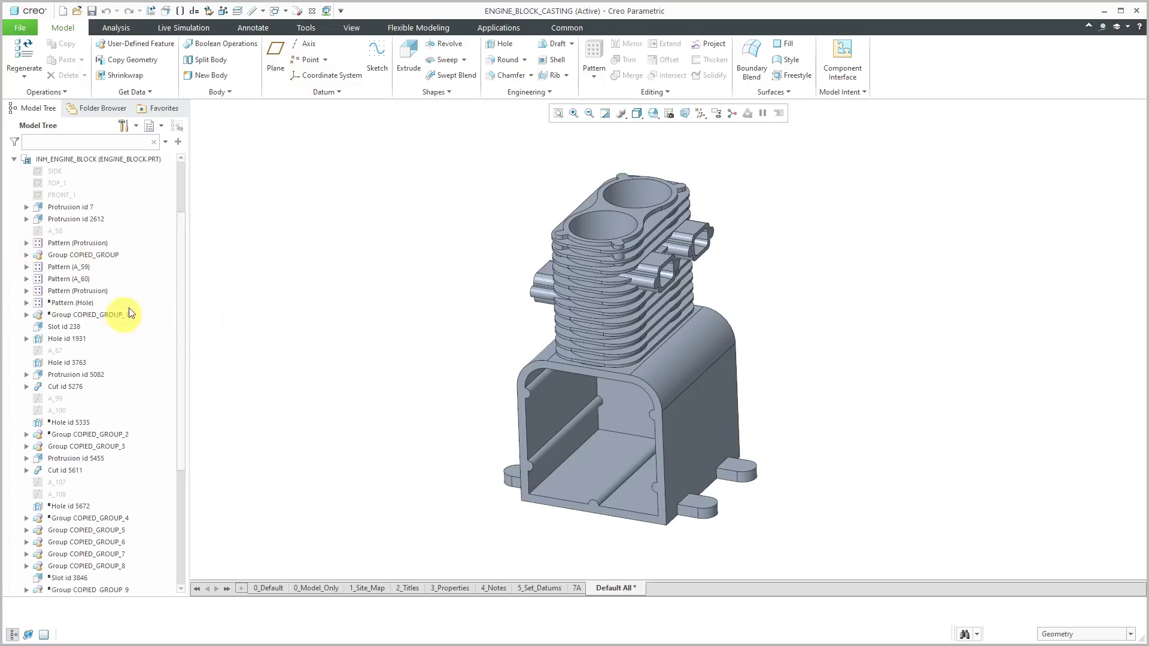
{"action": "left_click_drag", "start_coordinate": [181, 304], "coordinate": [188, 261]}
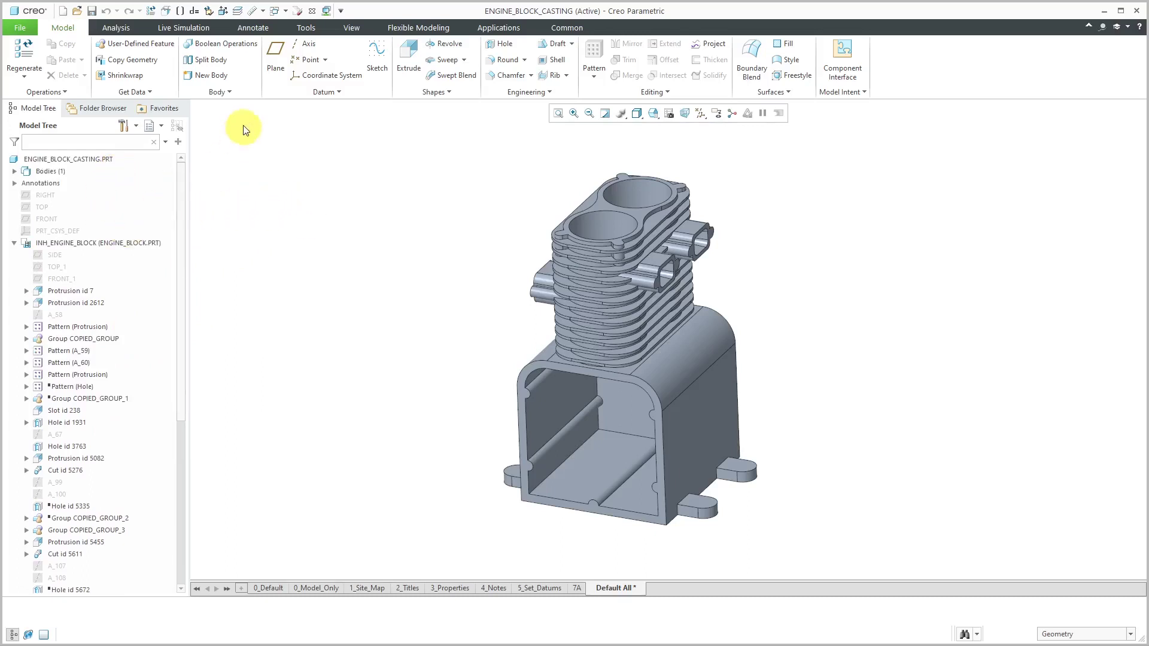
Step: Back in ENGINE-MECH.DRW, set up Replace View Model for BLOCK-FRONT and its dependent views by Reference Model
{"action": "left_click", "coordinate": [285, 11]}
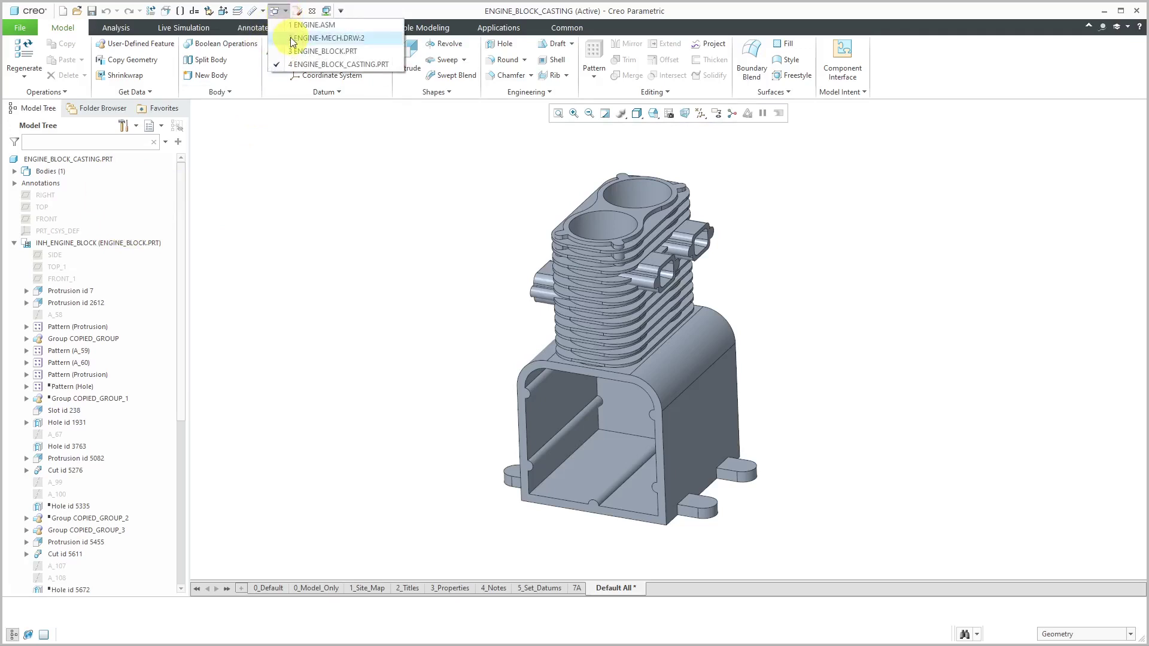
{"action": "left_click", "coordinate": [317, 36]}
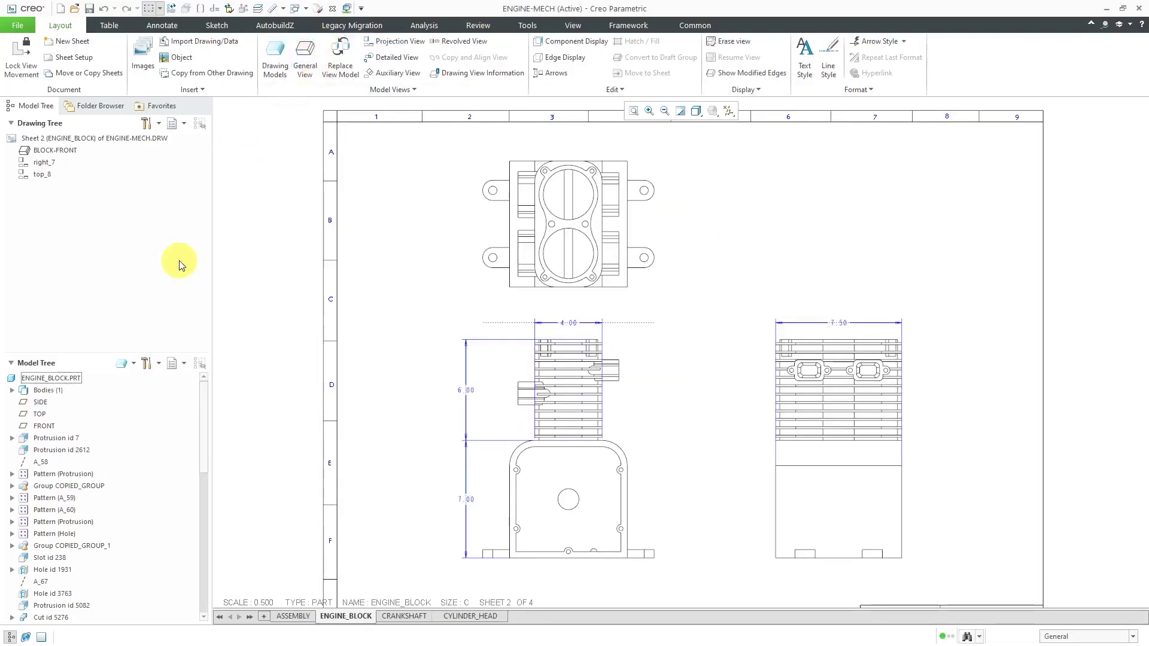
{"action": "left_click", "coordinate": [343, 78]}
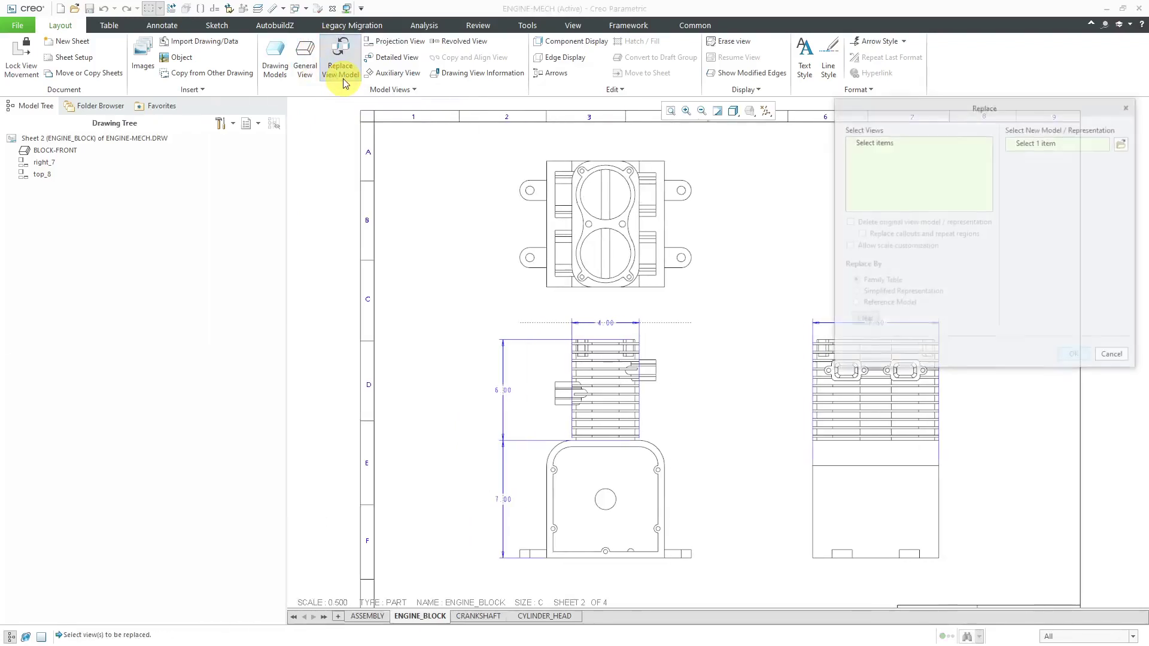
{"action": "left_click", "coordinate": [693, 225]}
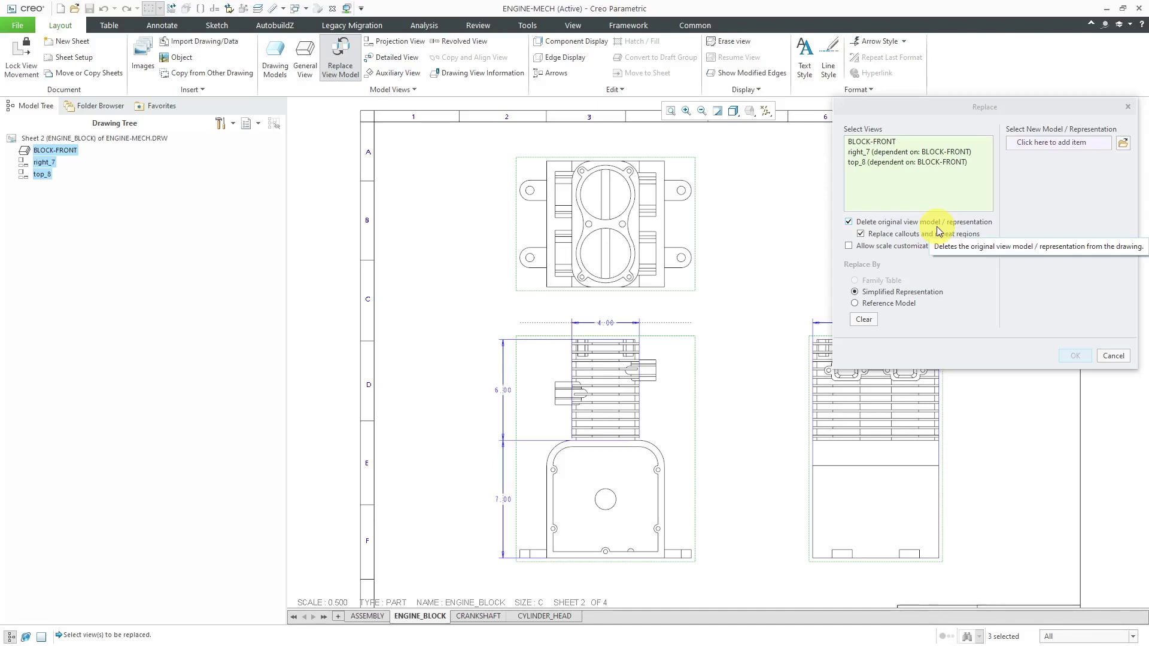
{"action": "left_click_drag", "start_coordinate": [957, 110], "coordinate": [908, 80]}
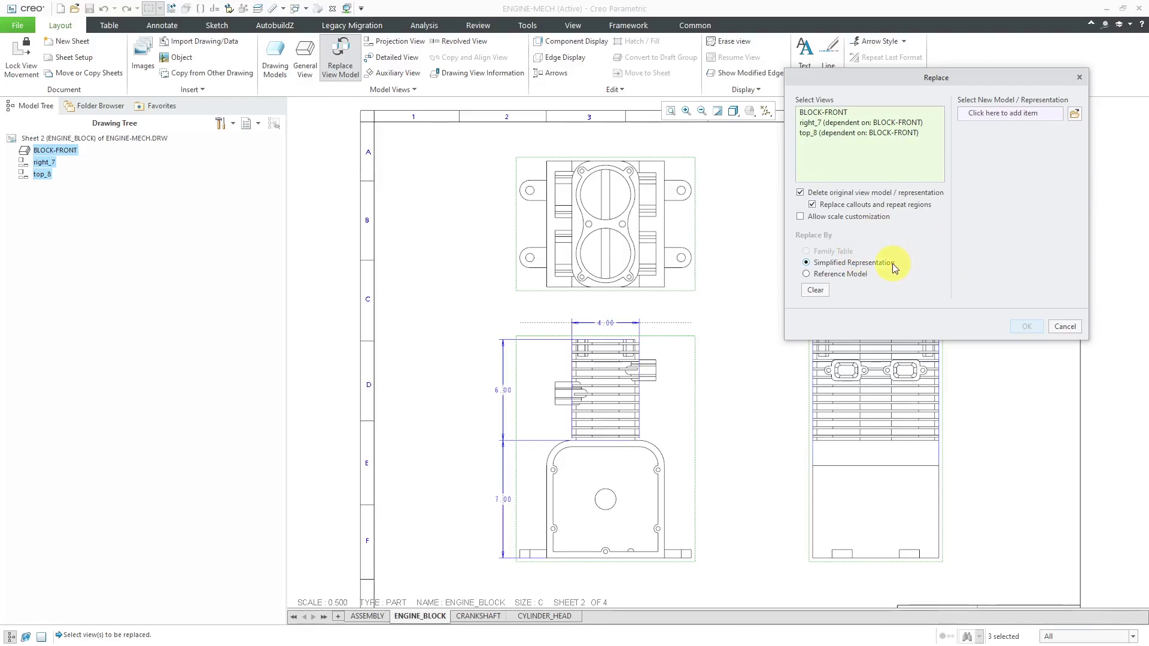
{"action": "left_click", "coordinate": [855, 276]}
Step: Replace the three ENGINE_BLOCK views' model with engine_block_casting.prt
{"action": "left_click", "coordinate": [1074, 114]}
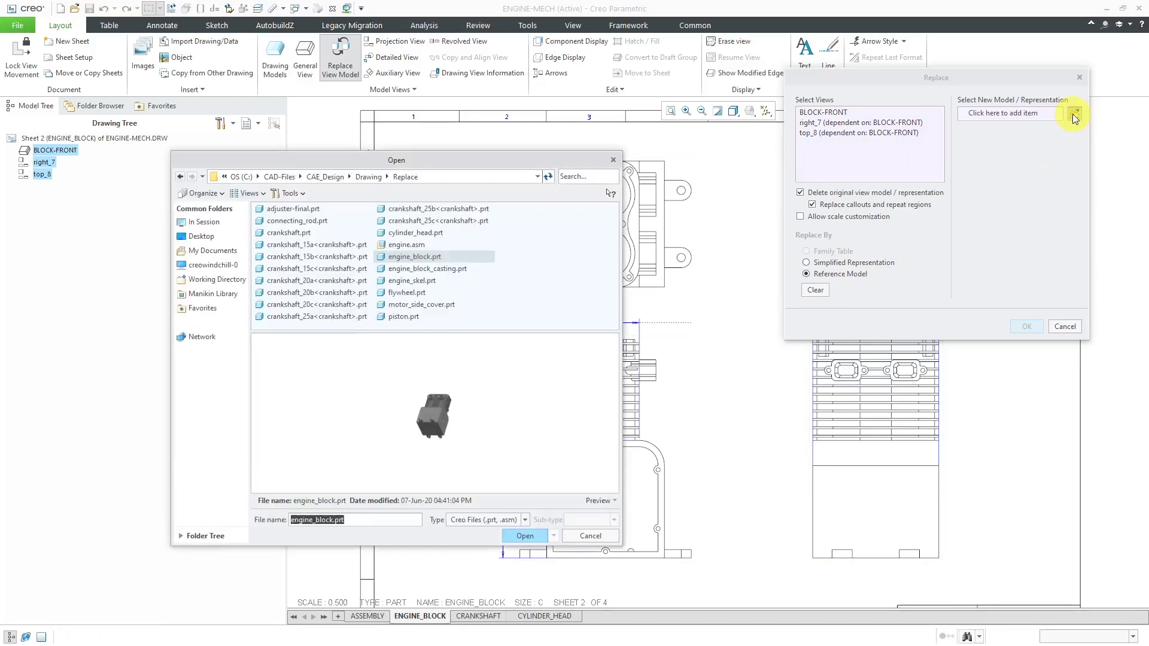
{"action": "left_click", "coordinate": [464, 269]}
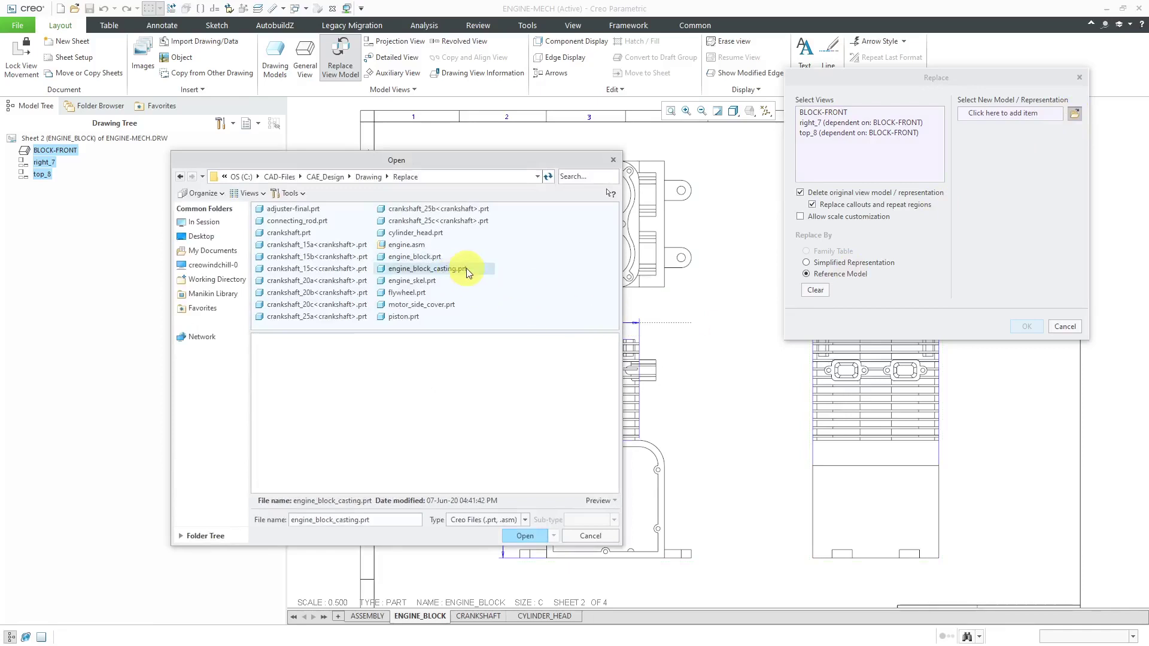
{"action": "left_click", "coordinate": [519, 536]}
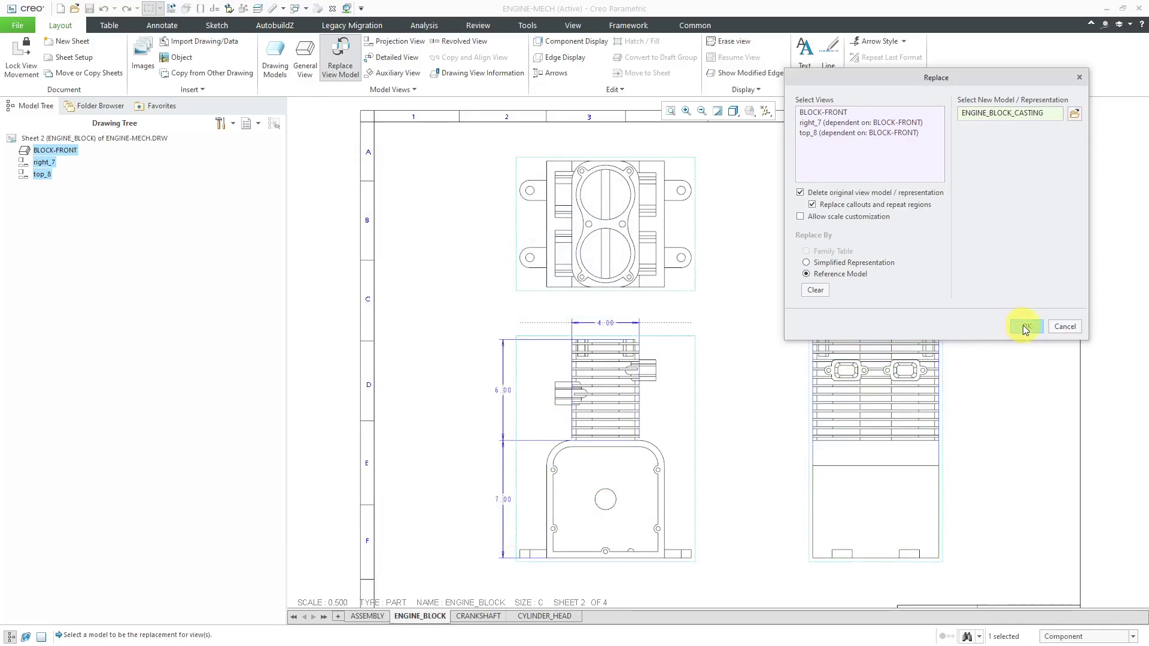
{"action": "left_click", "coordinate": [1025, 327]}
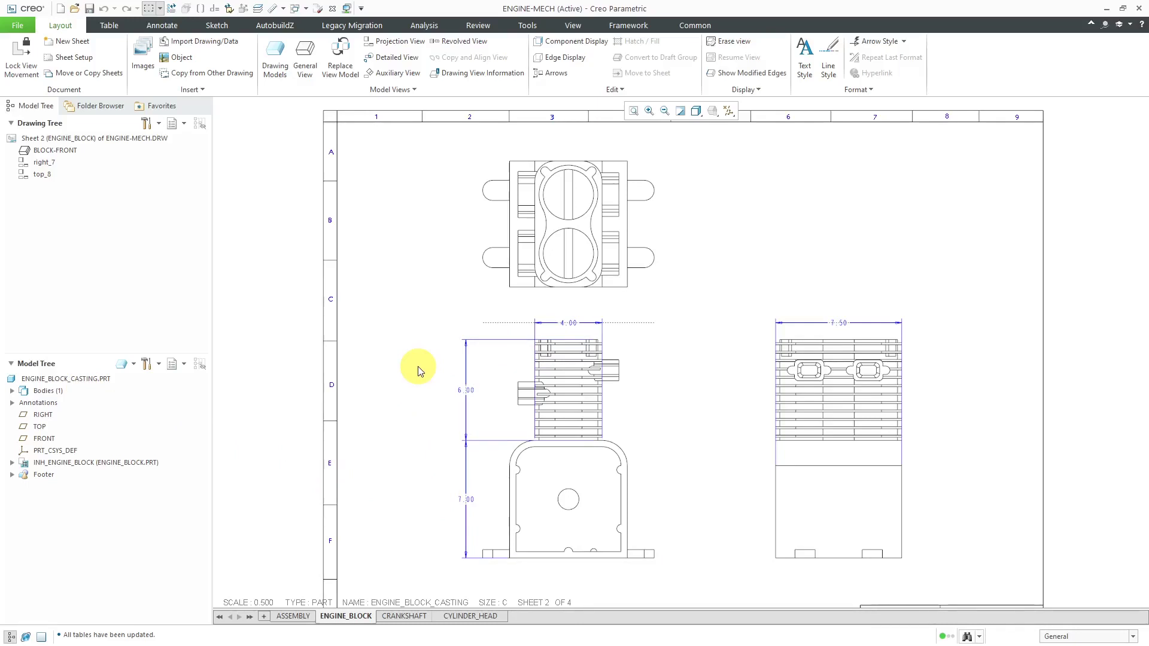
Step: On the CRANKSHAFT sheet, start Replace View Model from the right end view
{"action": "left_click", "coordinate": [404, 616]}
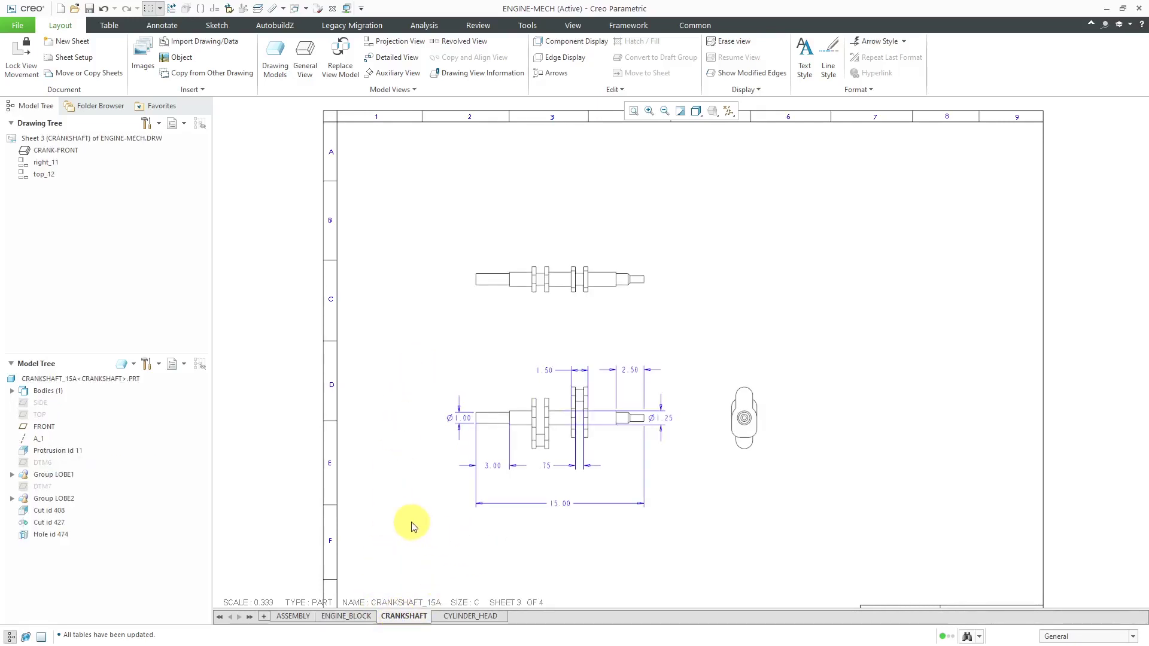
{"action": "left_click", "coordinate": [756, 451]}
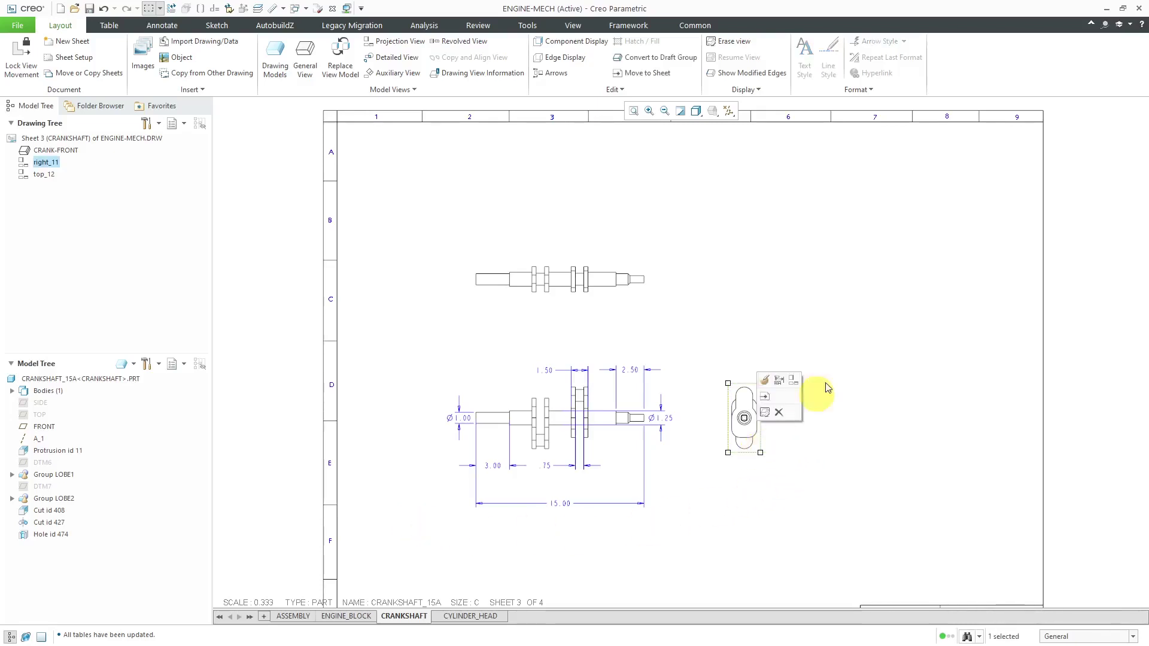
{"action": "right_click", "coordinate": [851, 313]}
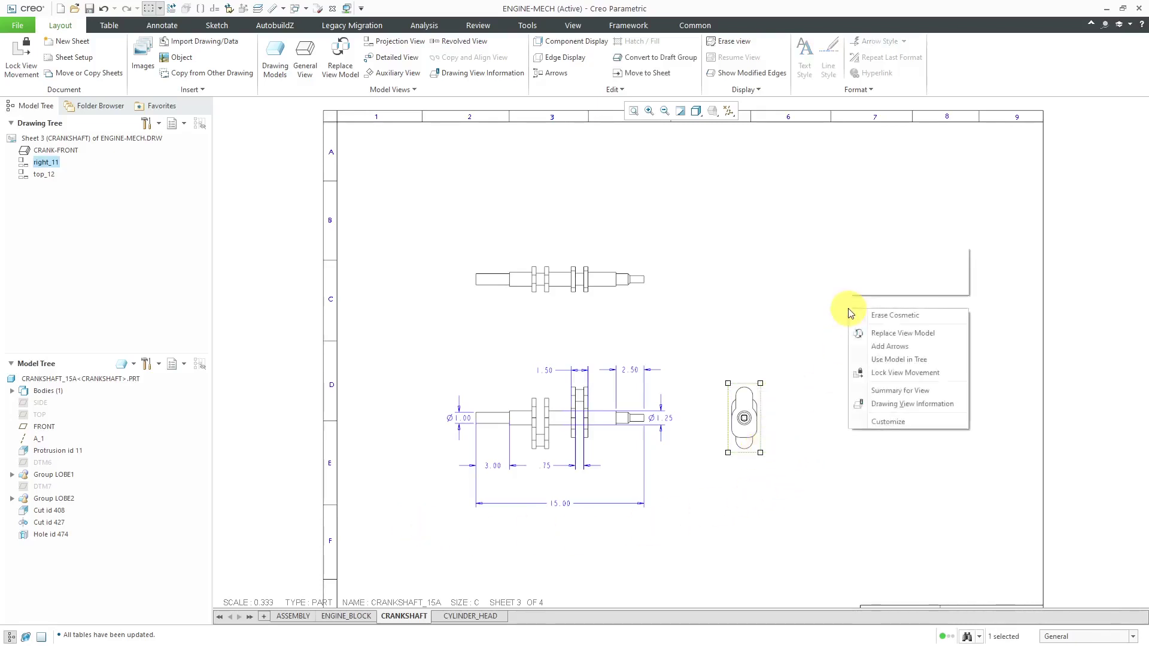
{"action": "left_click", "coordinate": [928, 333]}
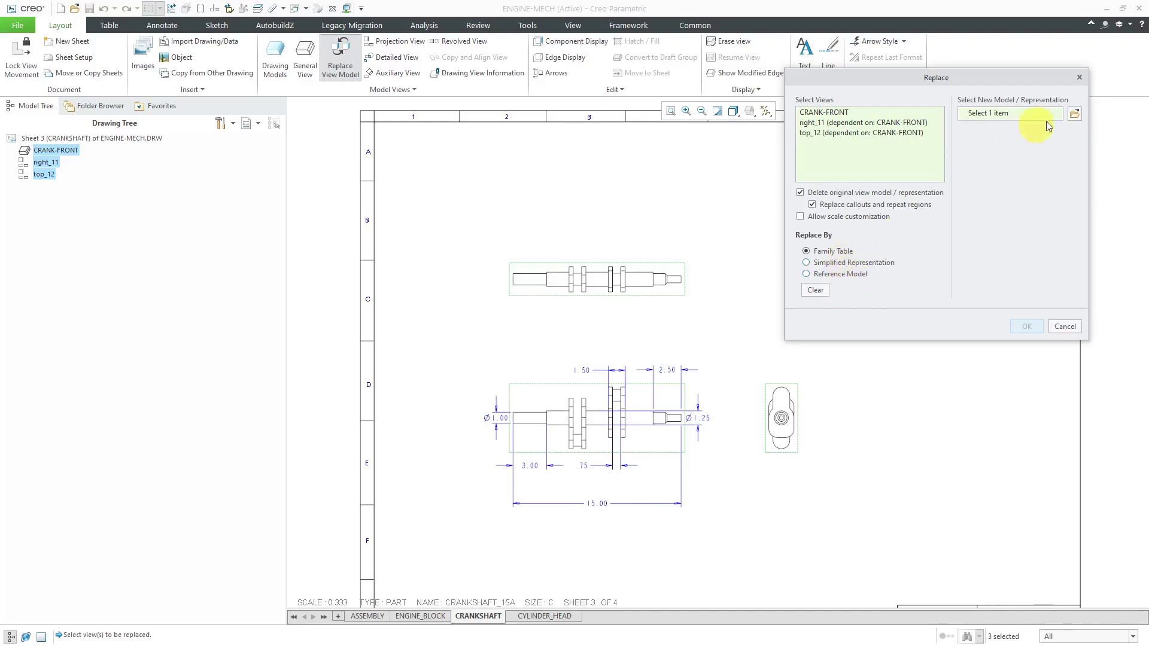
Step: Pick CRANKSHAFT_20B from the Family Tree and apply it to the three crankshaft views
{"action": "left_click", "coordinate": [1074, 114]}
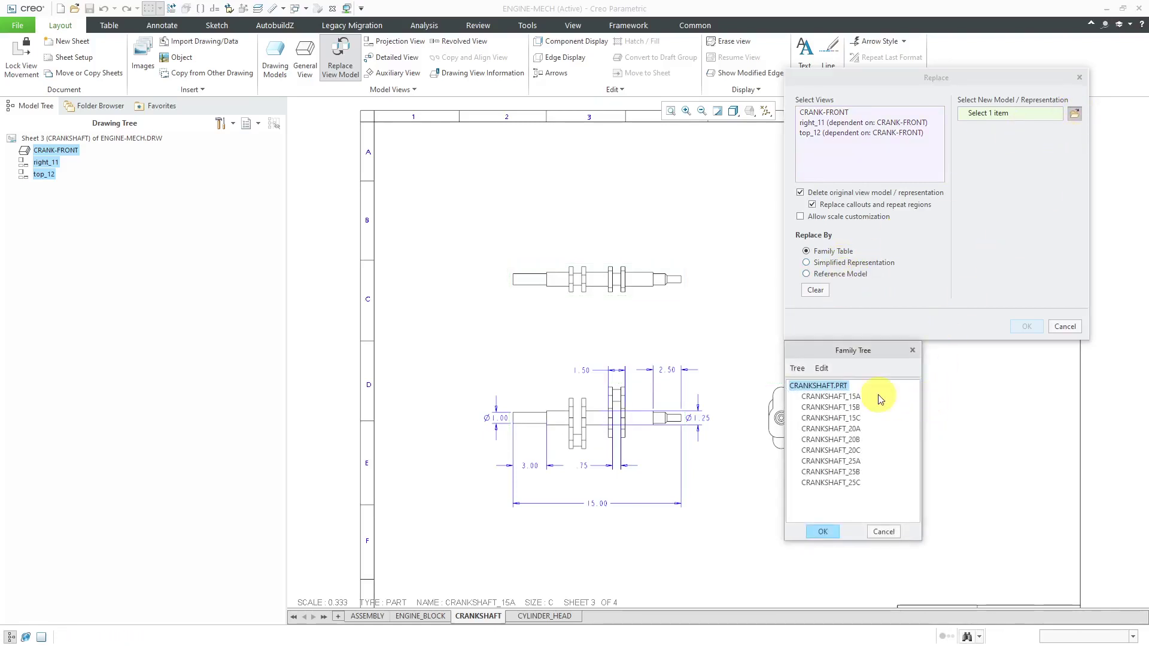
{"action": "left_click", "coordinate": [842, 439]}
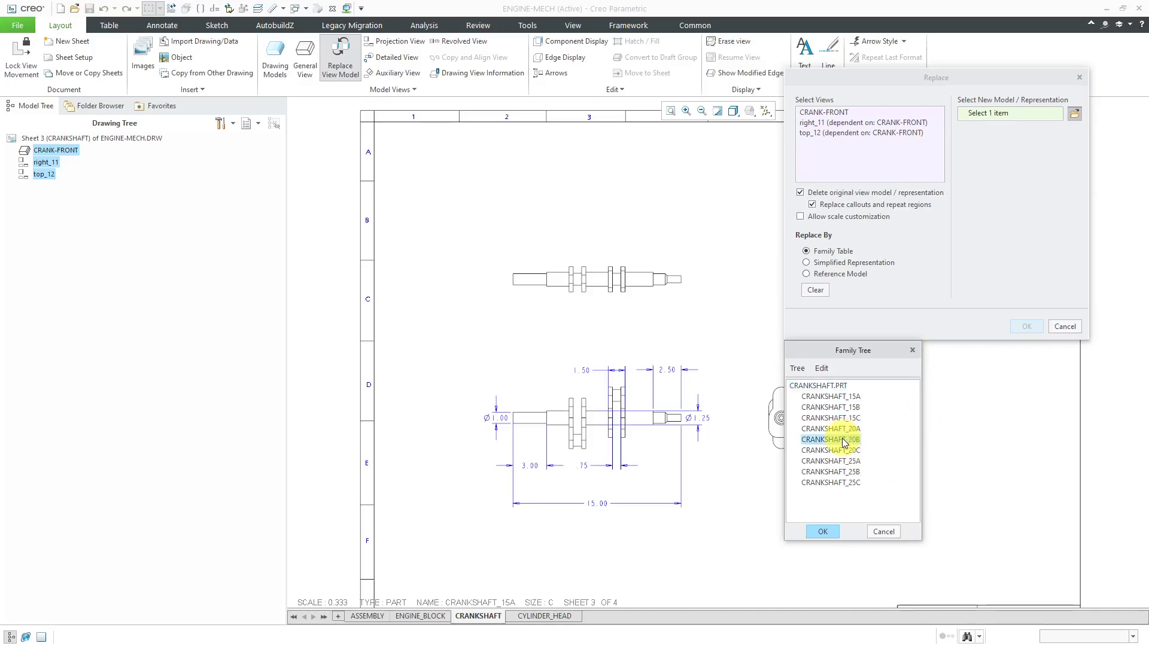
{"action": "left_click", "coordinate": [828, 531]}
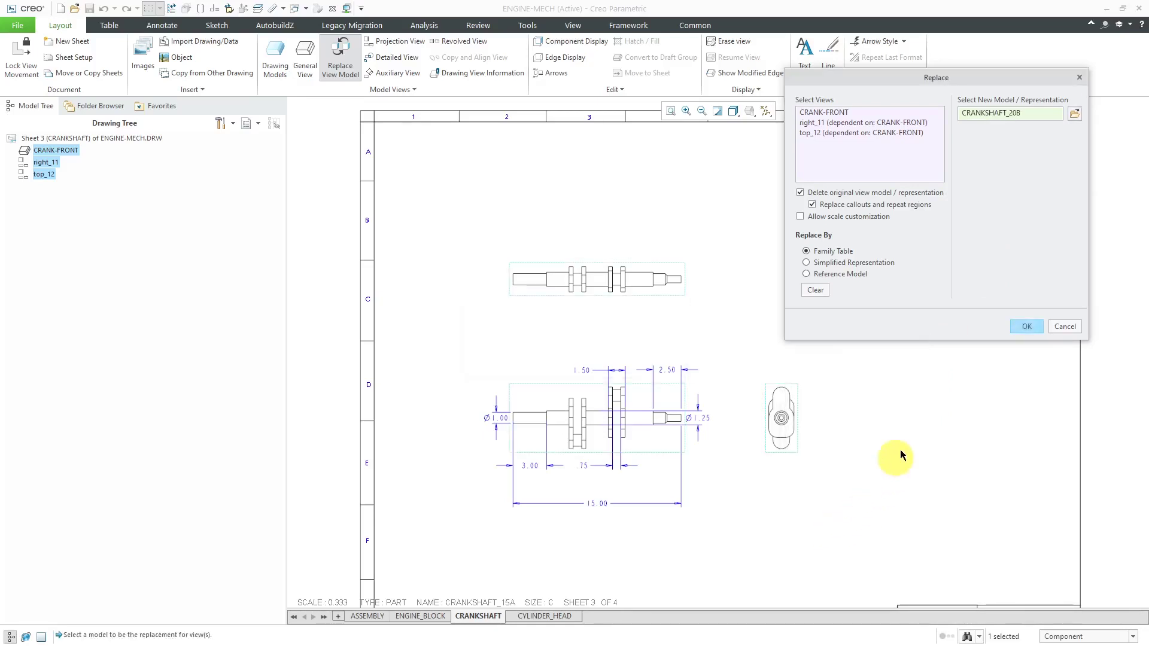
{"action": "left_click", "coordinate": [1023, 326]}
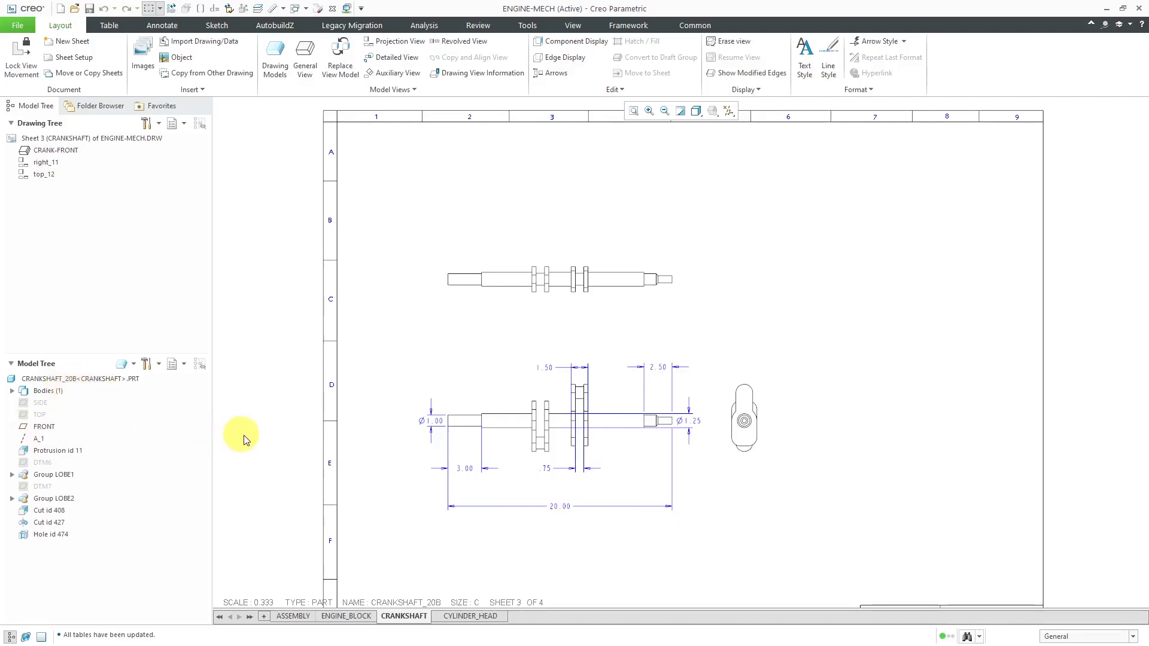
Step: Replace the crankshaft views' model with instance CRANKSHAFT_25C and drag end view right_11 further right
{"action": "left_click", "coordinate": [563, 439]}
{"action": "right_click", "coordinate": [564, 440]}
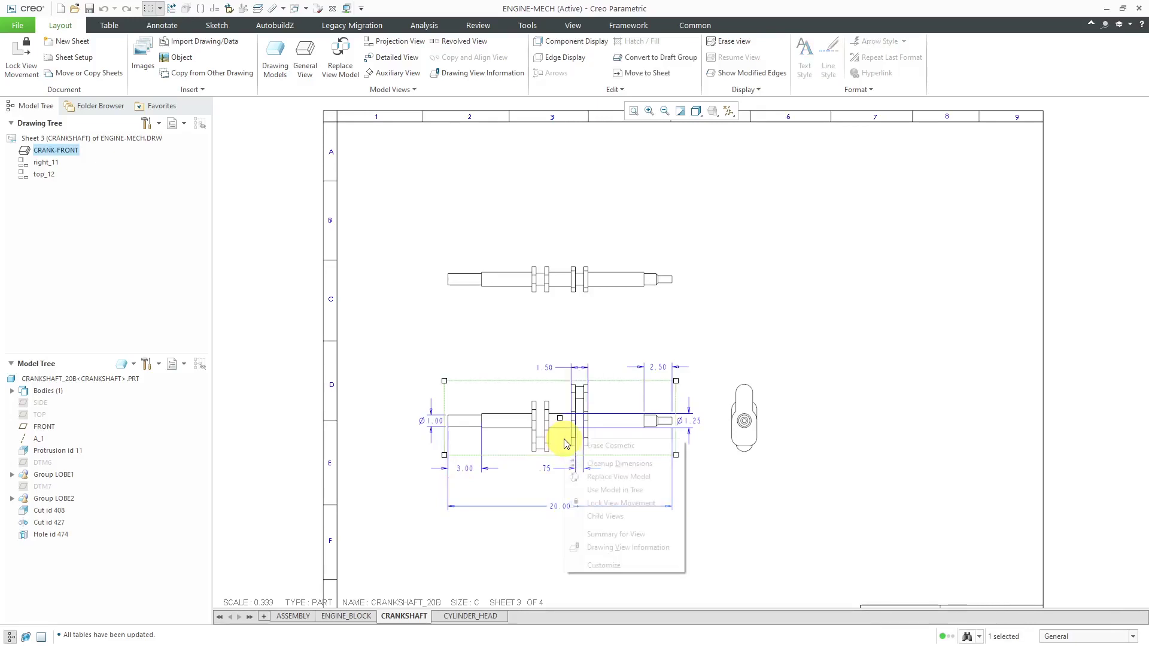
{"action": "left_click", "coordinate": [621, 478]}
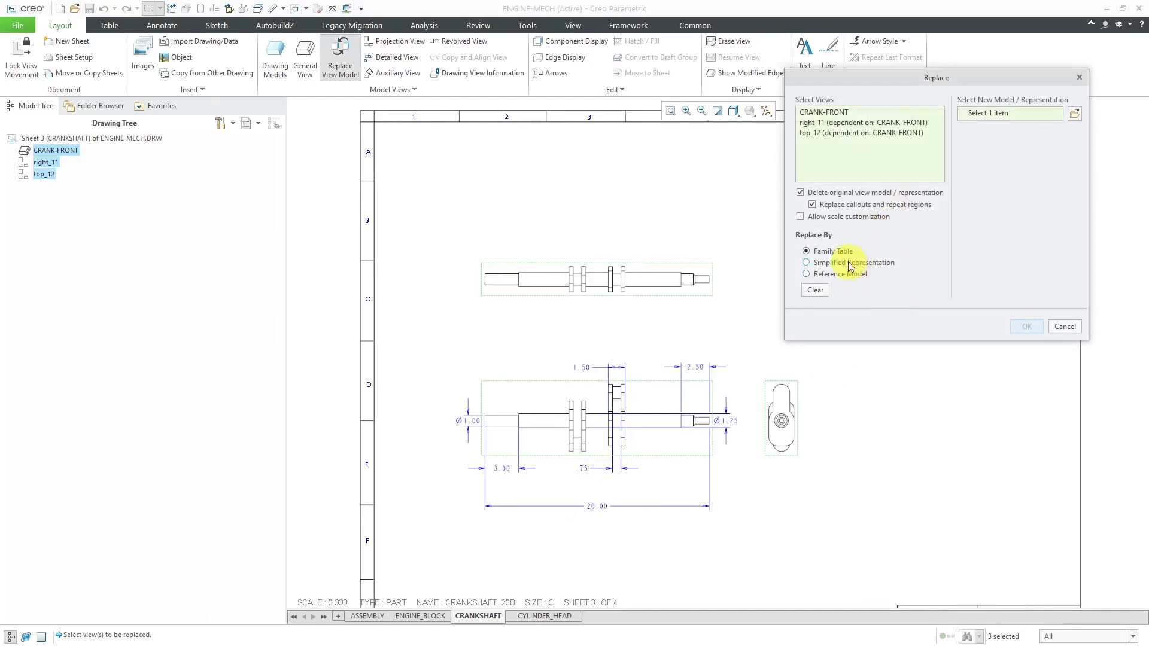
{"action": "left_click", "coordinate": [1073, 114]}
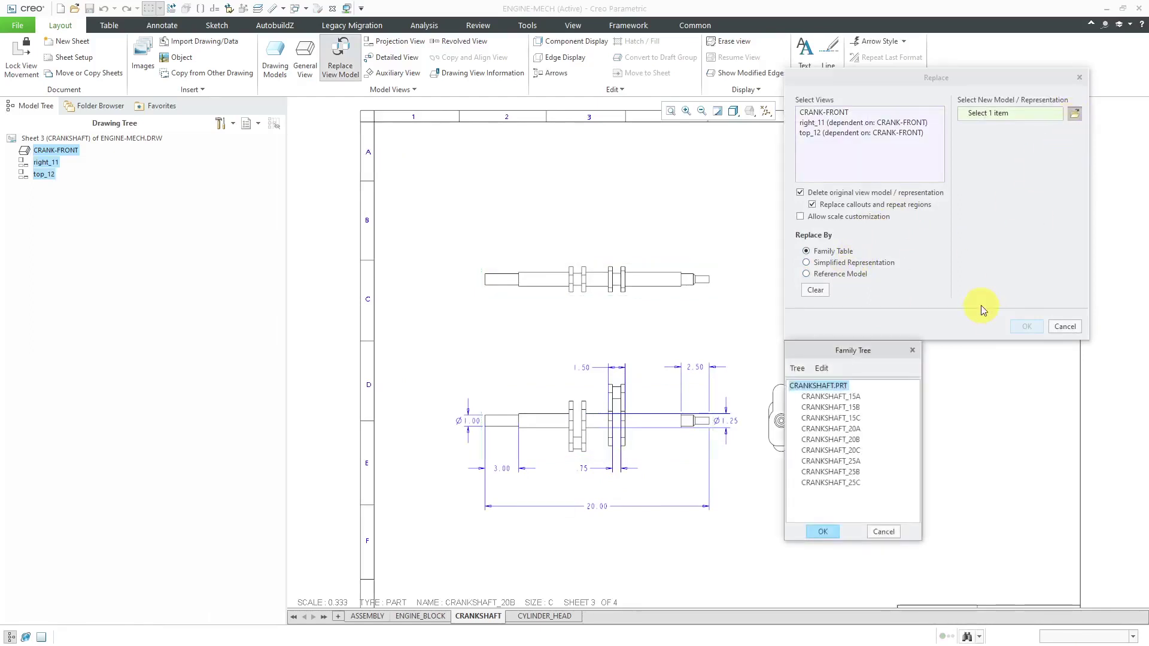
{"action": "left_click", "coordinate": [852, 482]}
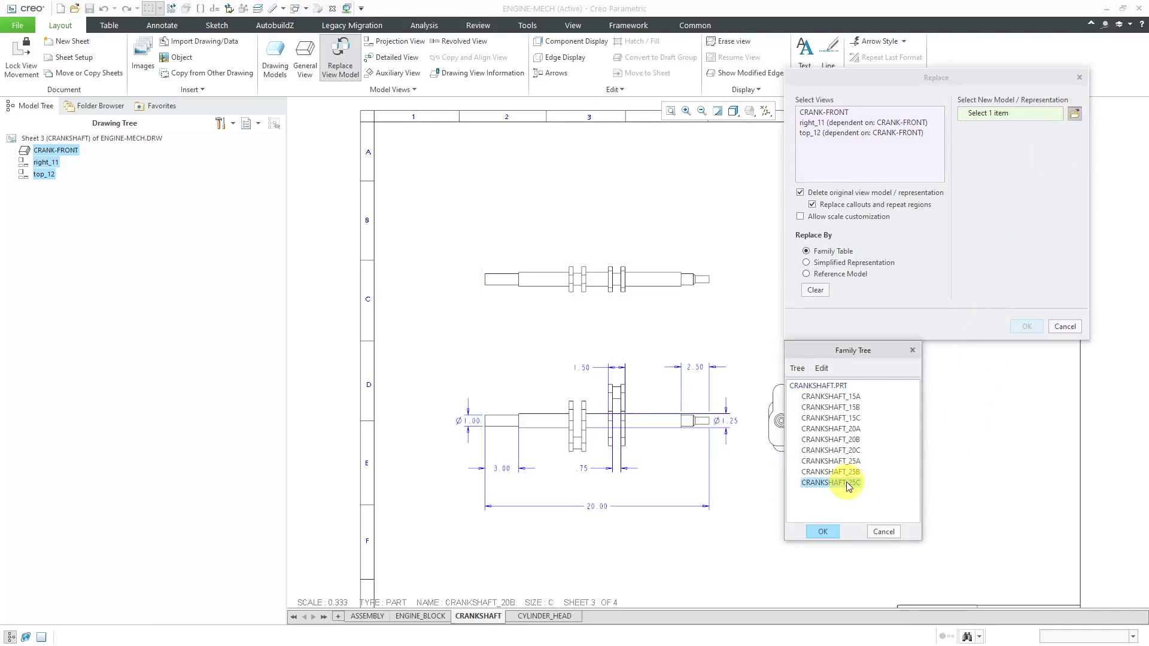
{"action": "left_click", "coordinate": [822, 532]}
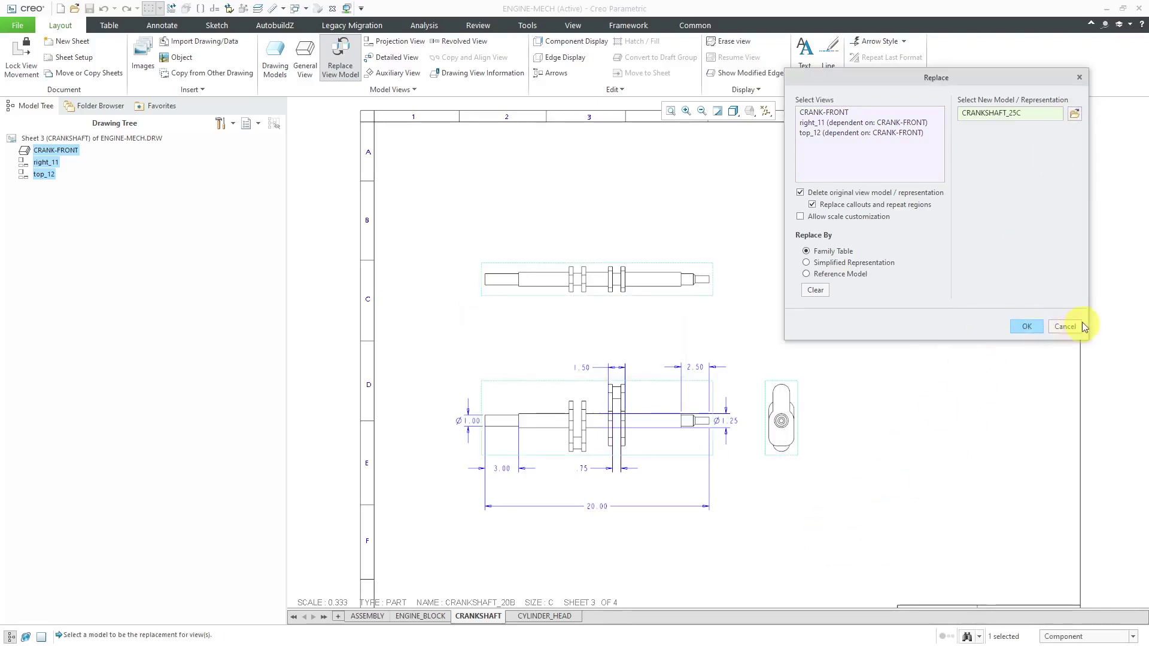
{"action": "left_click", "coordinate": [1034, 328]}
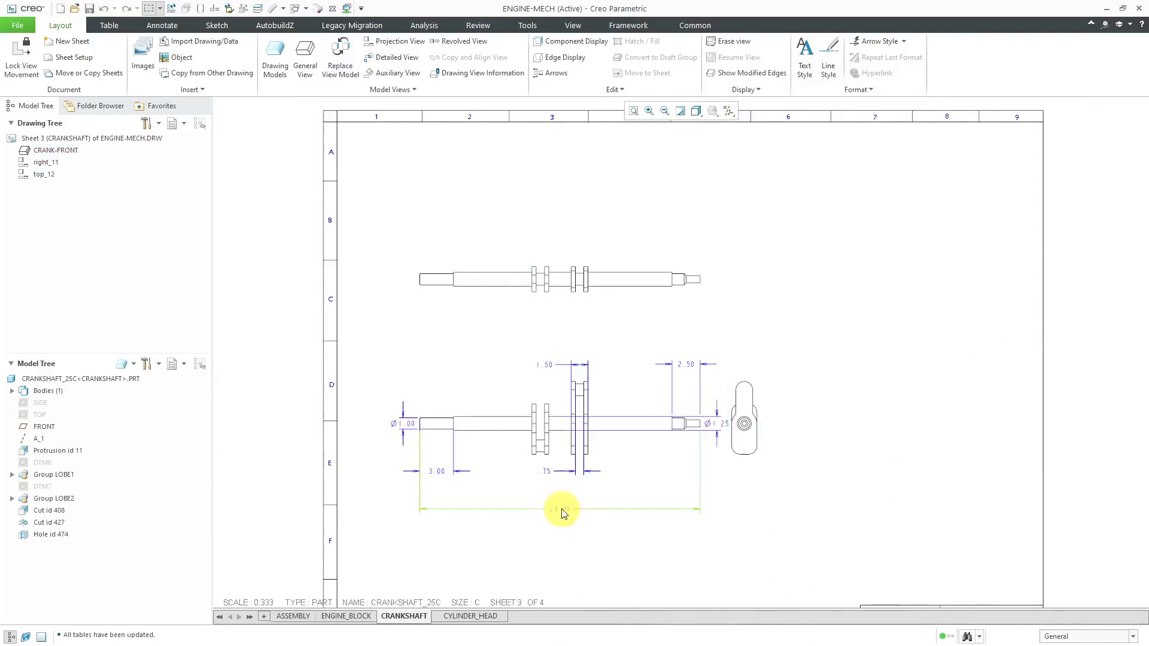
{"action": "left_click", "coordinate": [764, 444]}
{"action": "left_click_drag", "start_coordinate": [746, 424], "coordinate": [800, 429]}
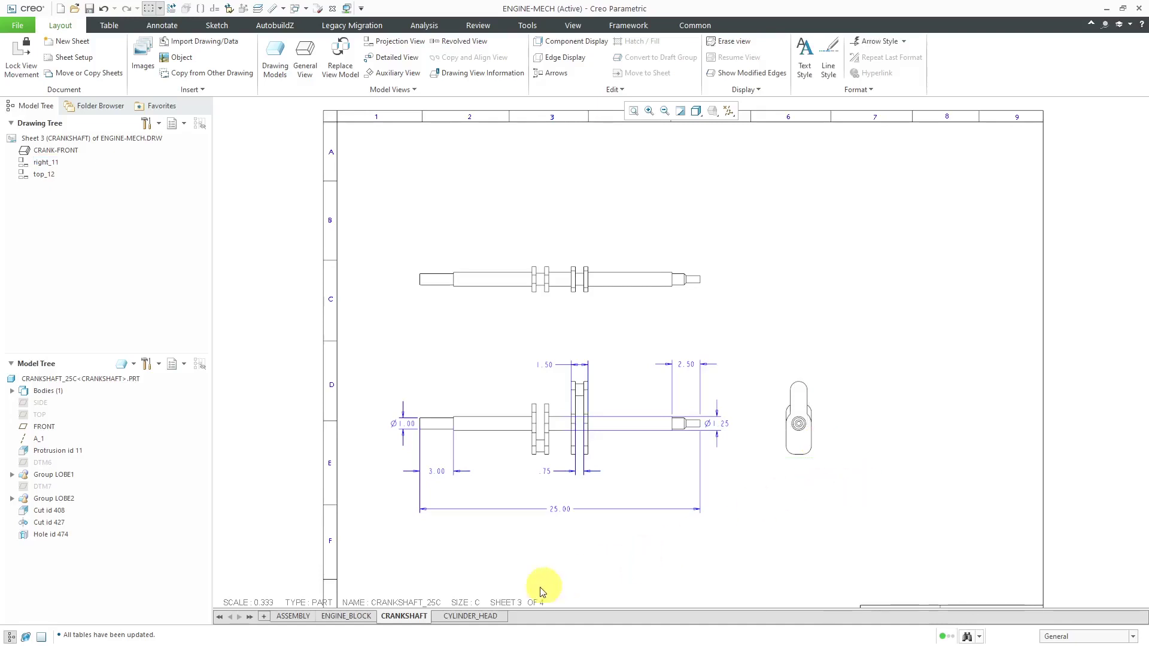
Step: On the CYLINDER_HEAD sheet, start Replace View Model from the left view using Simplified Representation
{"action": "left_click", "coordinate": [495, 616]}
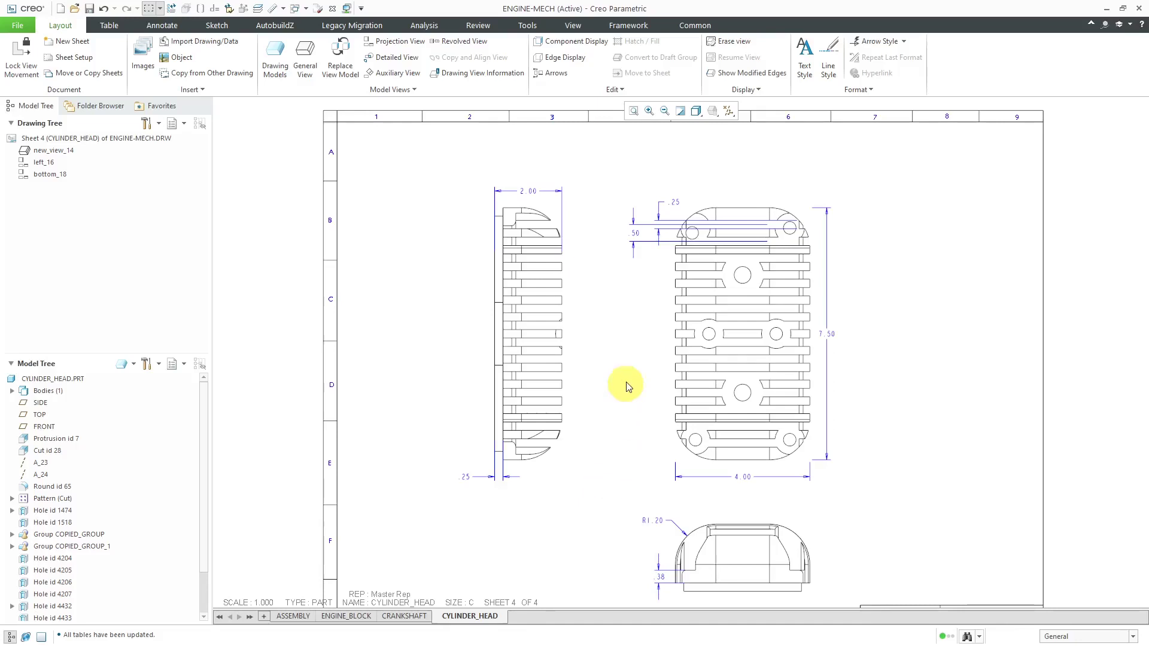
{"action": "scroll", "coordinate": [628, 285], "scroll_direction": "up", "scroll_amount": 1}
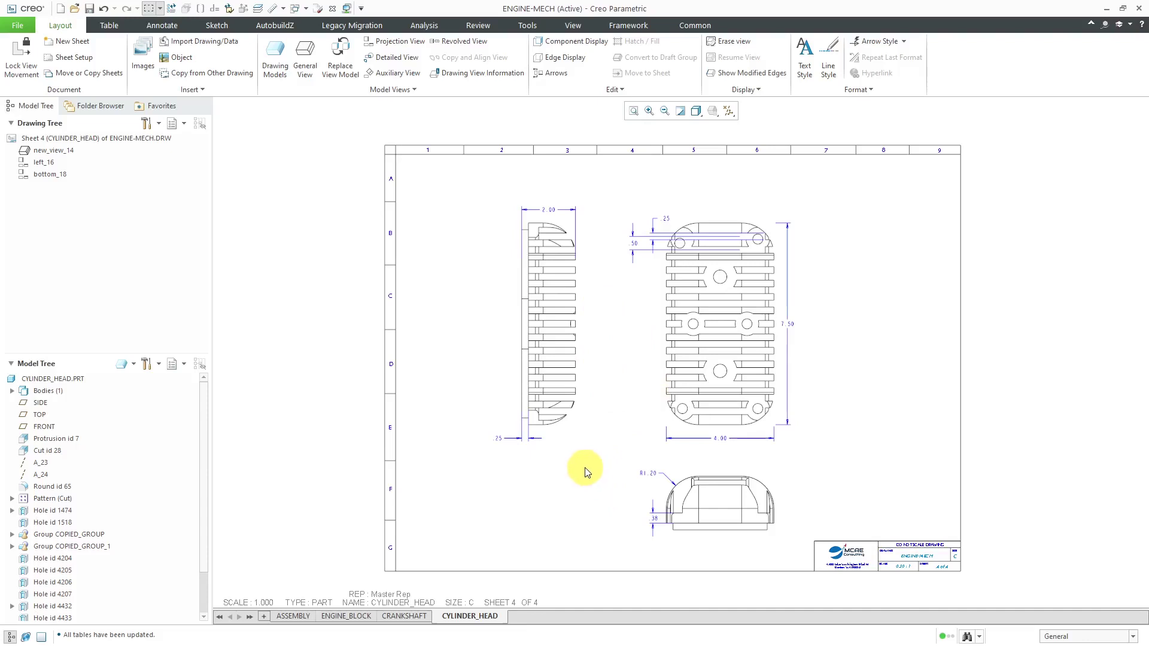
{"action": "left_click", "coordinate": [572, 424]}
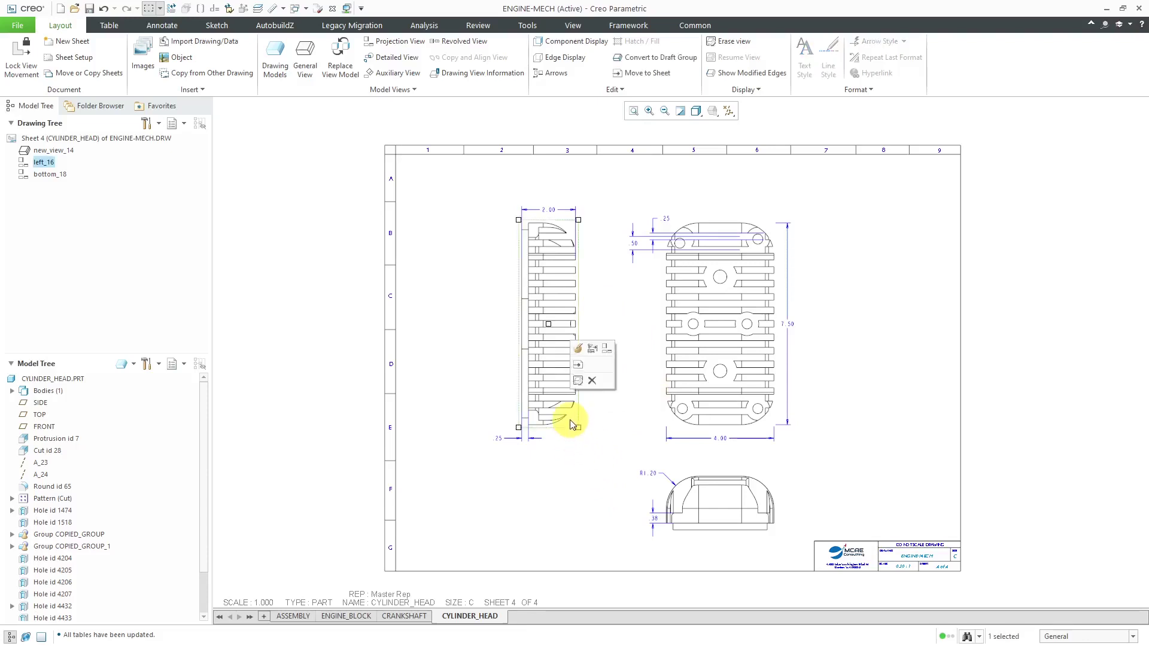
{"action": "right_click", "coordinate": [572, 425]}
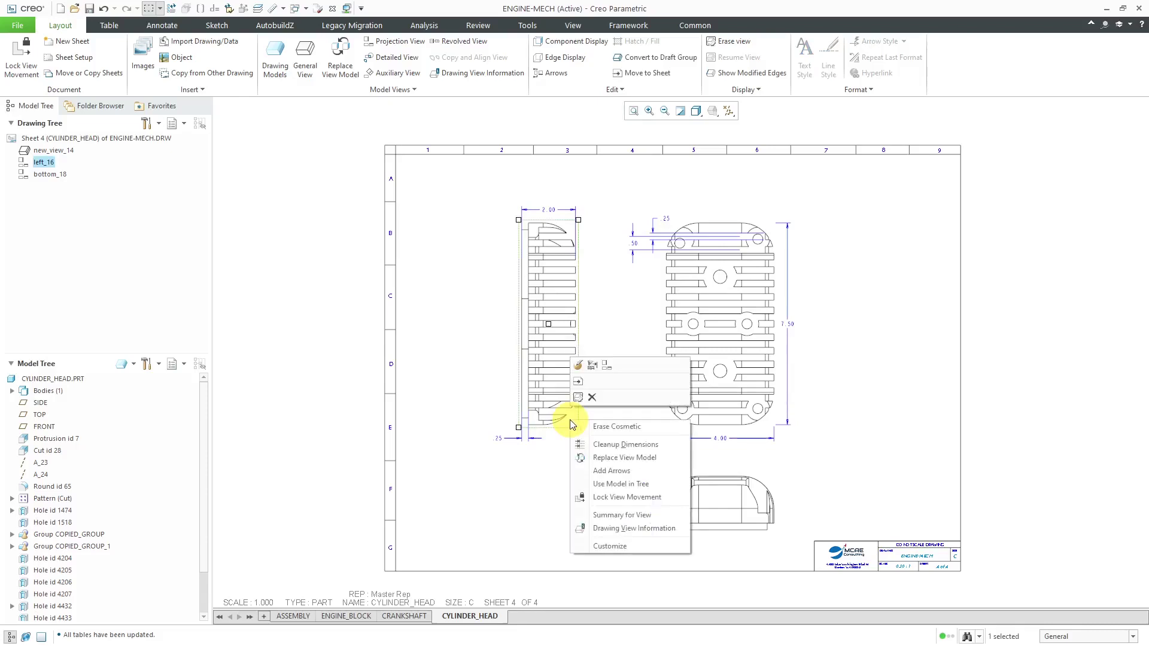
{"action": "left_click", "coordinate": [615, 457]}
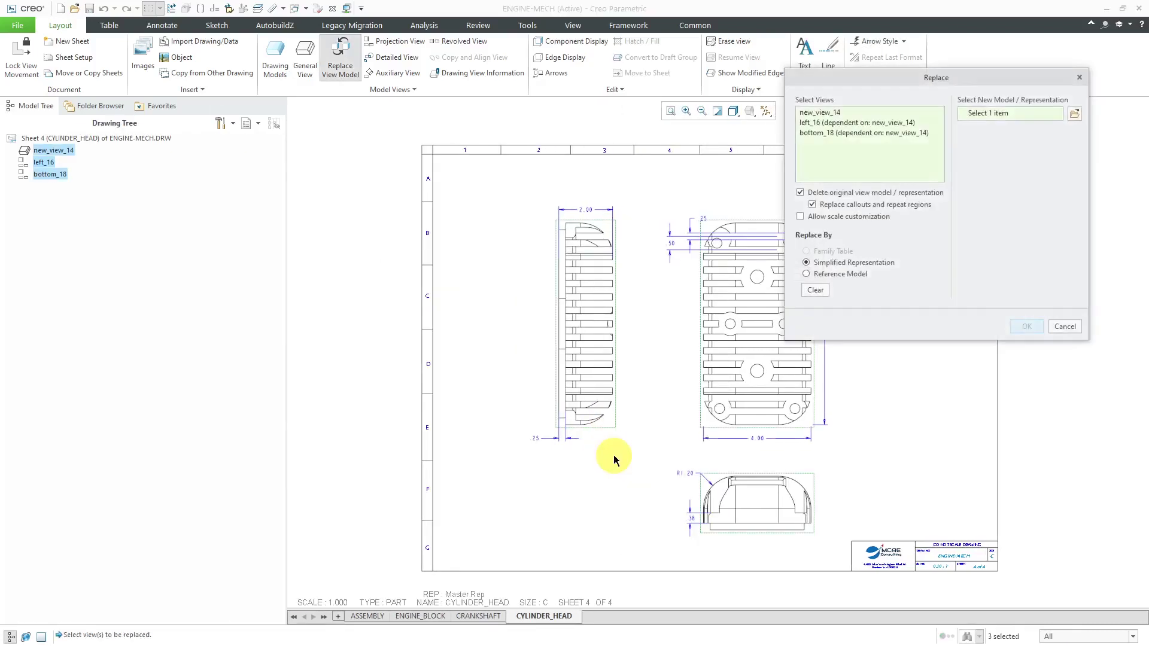
{"action": "scroll", "coordinate": [441, 380], "scroll_direction": "down", "scroll_amount": 2}
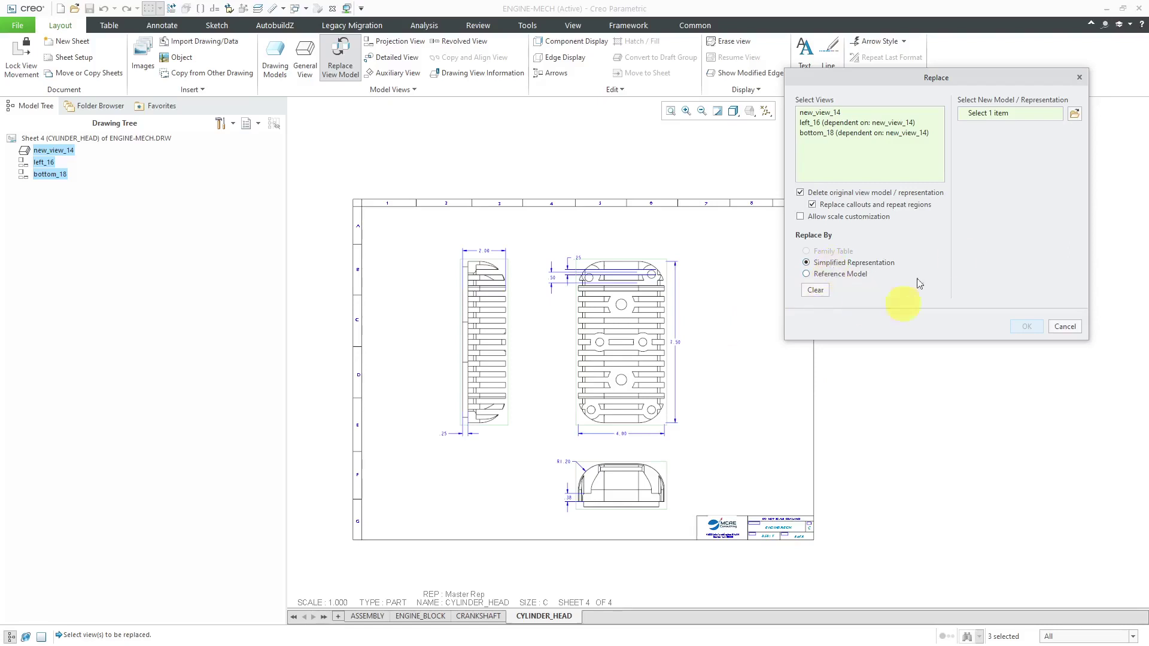
Step: Choose the NO_CUTS simplified representation and apply it to the three cylinder head views
{"action": "left_click", "coordinate": [1075, 114]}
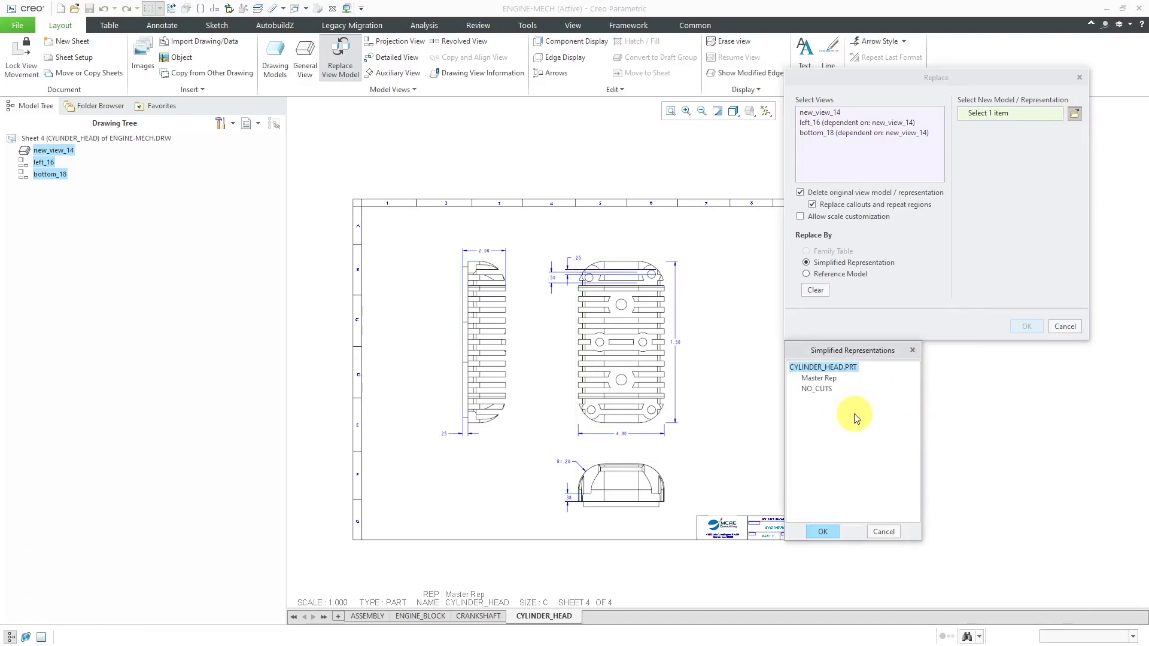
{"action": "left_click", "coordinate": [824, 391]}
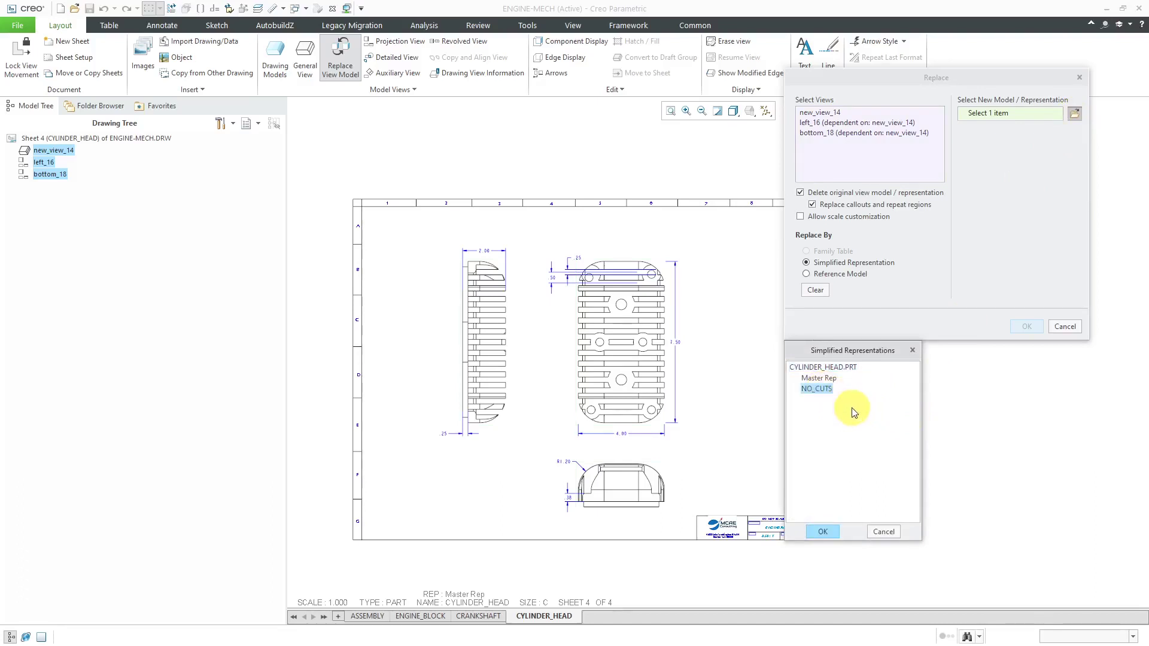
{"action": "left_click", "coordinate": [824, 532]}
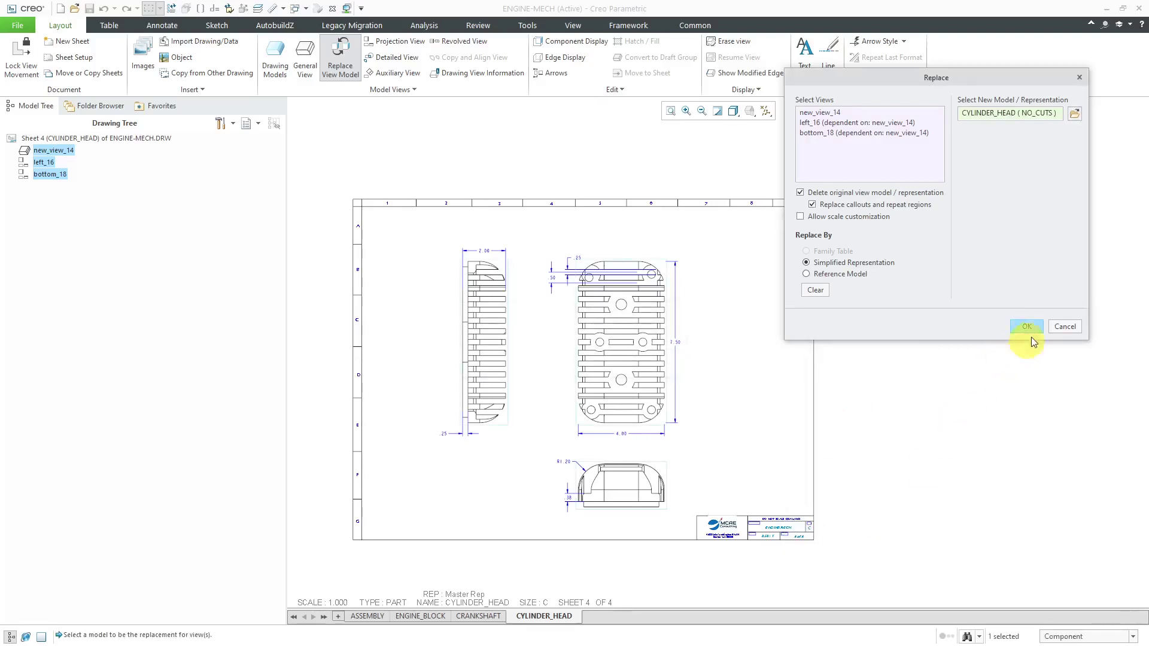
{"action": "left_click", "coordinate": [1027, 327]}
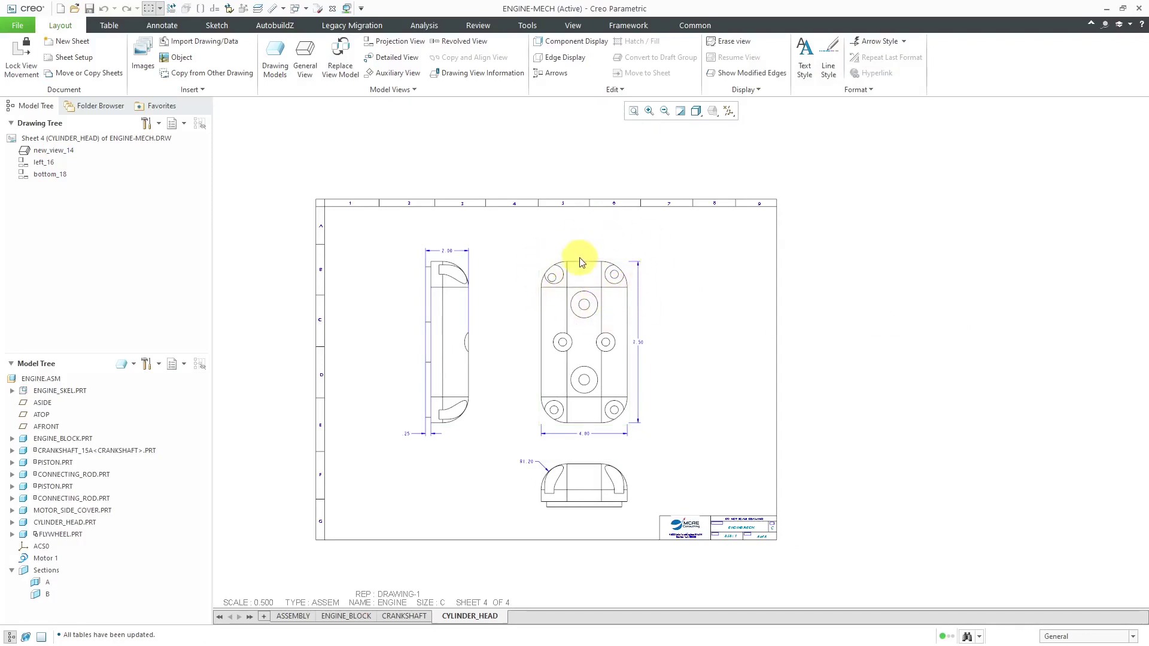
Step: Start a new Replace View Model and select the bottom view to load new_view_14, left_16 and bottom_18
{"action": "left_click", "coordinate": [545, 277]}
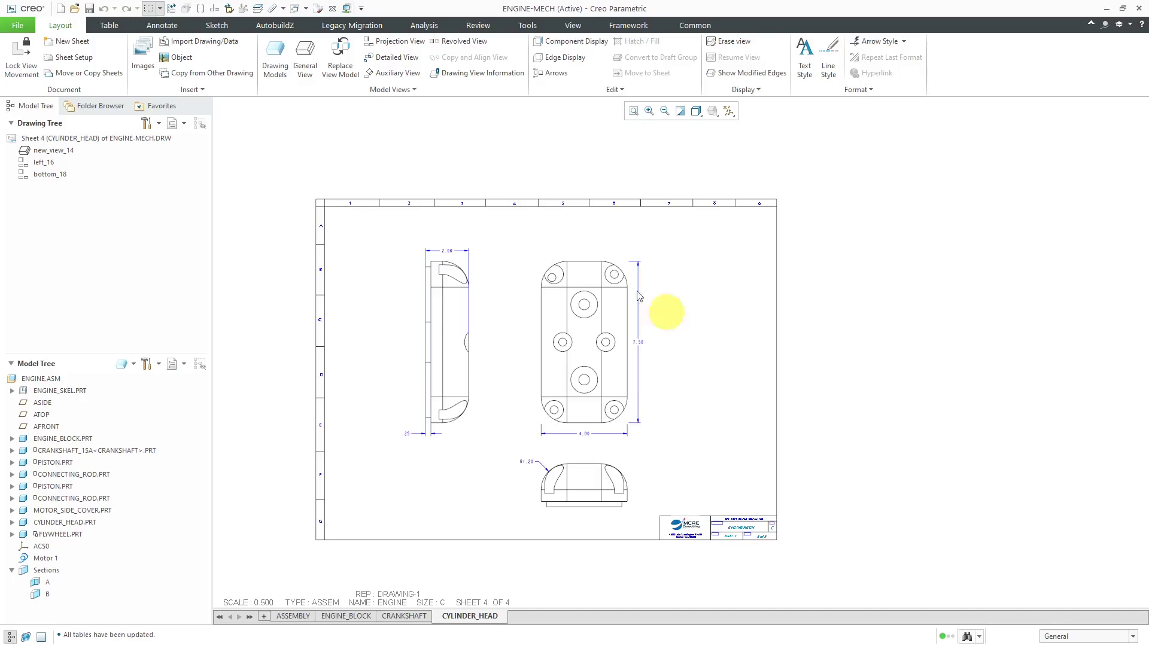
{"action": "left_click", "coordinate": [342, 71]}
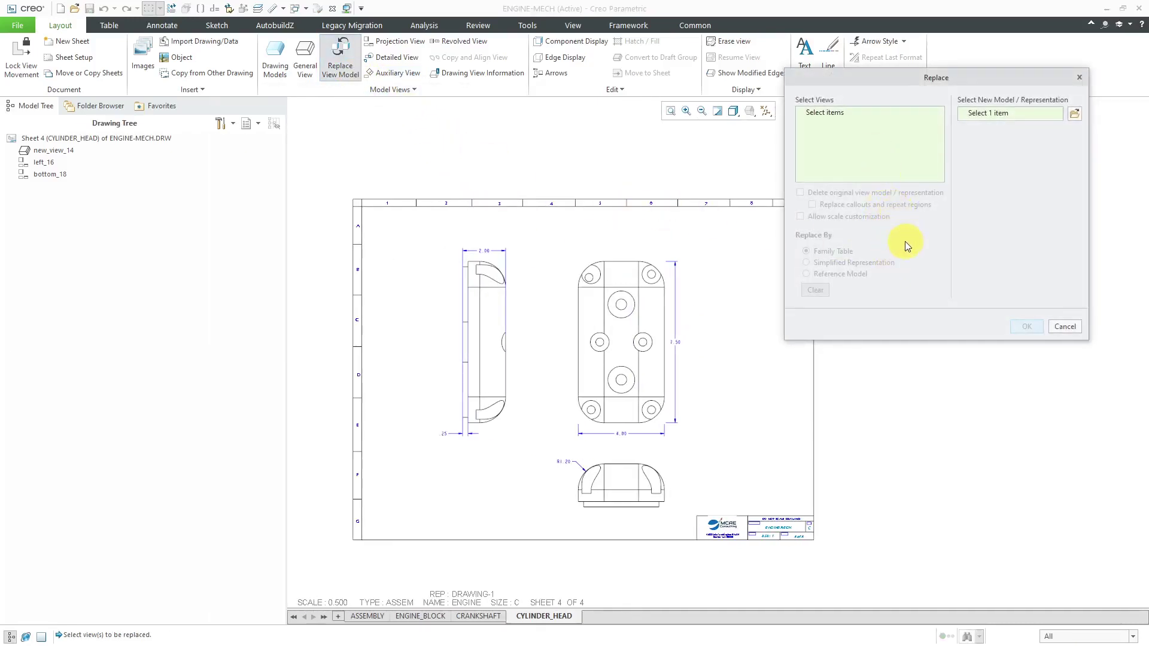
{"action": "left_click", "coordinate": [662, 468]}
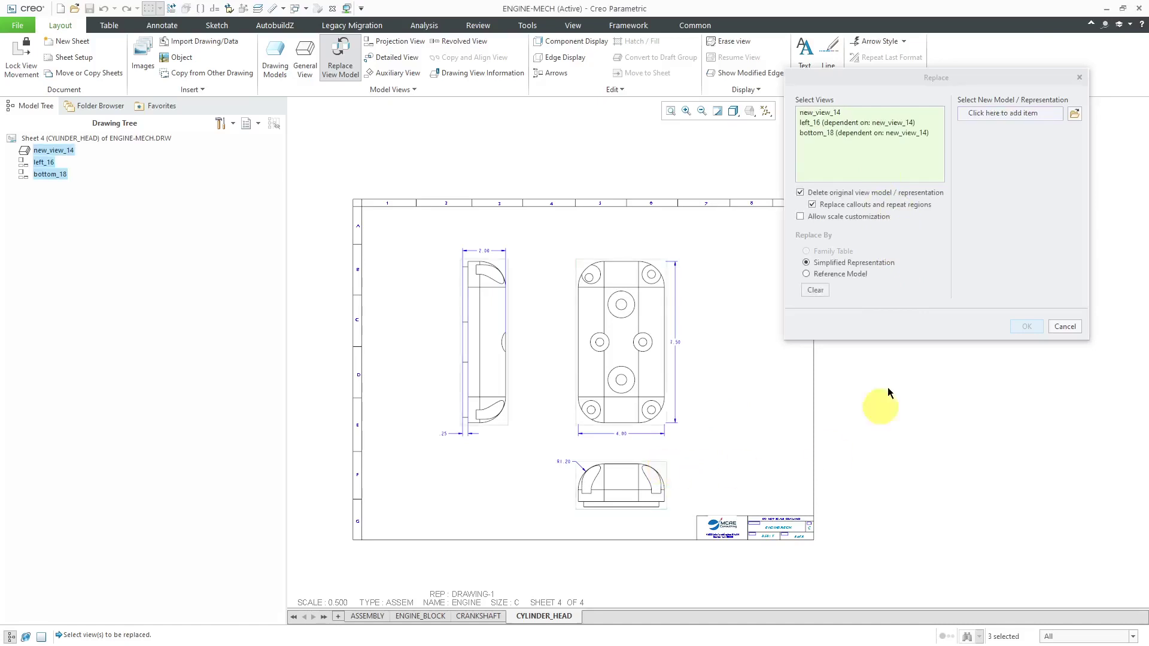